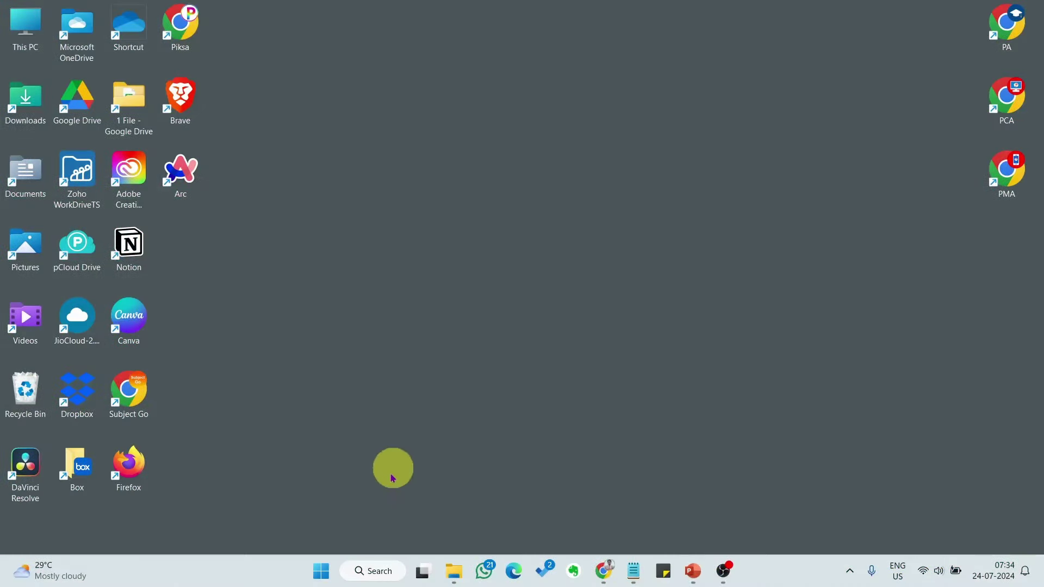
Launch Microsoft Word from the Start menu's pinned apps.
left_click(320, 577)
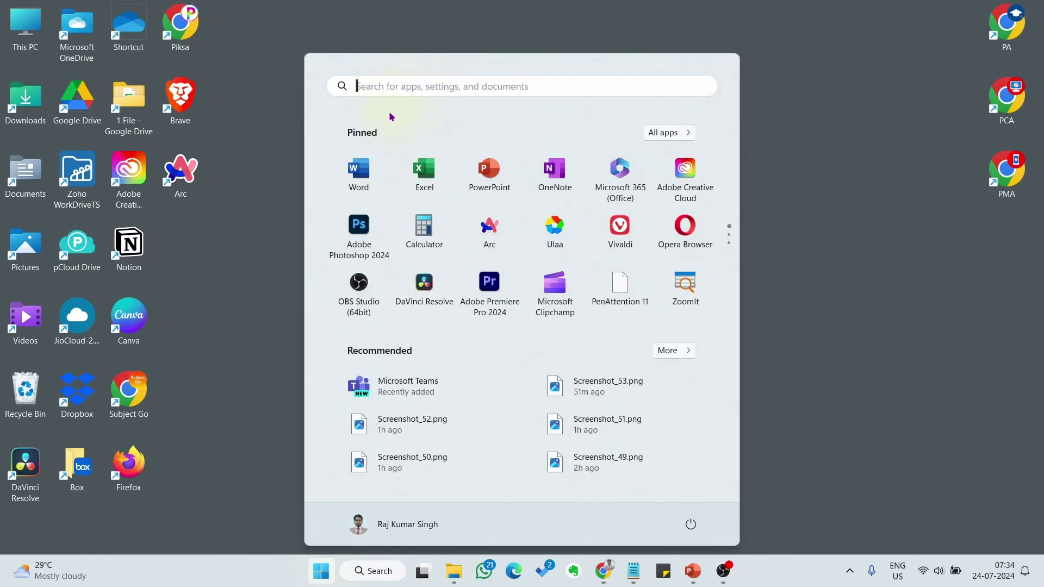
left_click(359, 173)
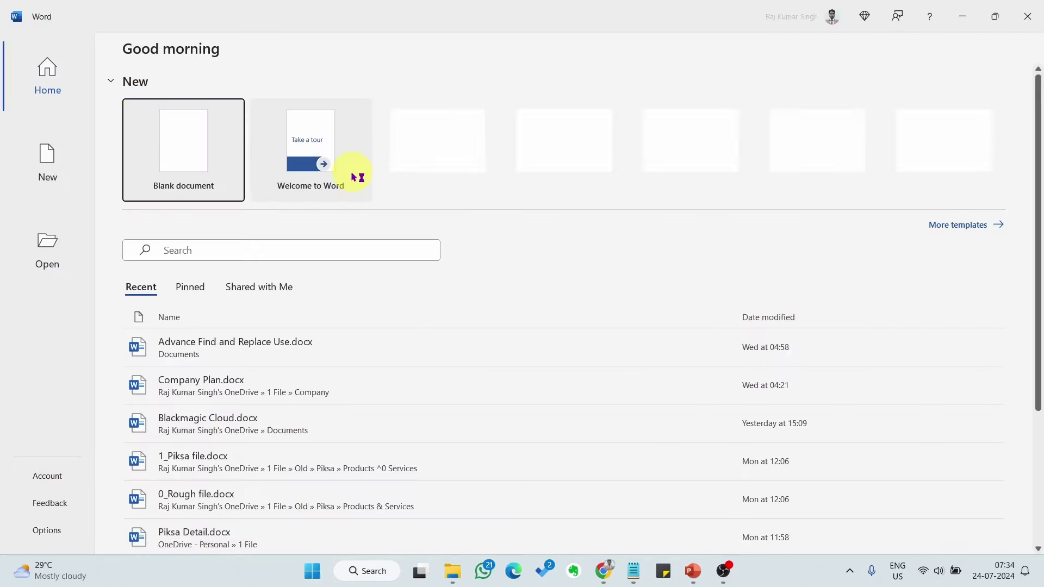
Create a blank document, then browse the Stock 3D Models library and close it without inserting.
left_click(176, 143)
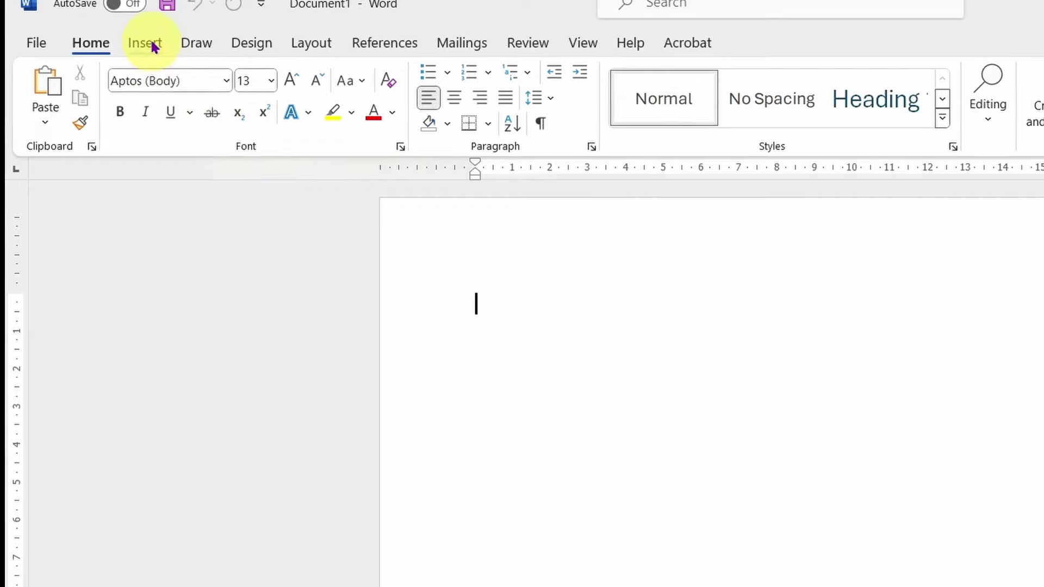
left_click(147, 43)
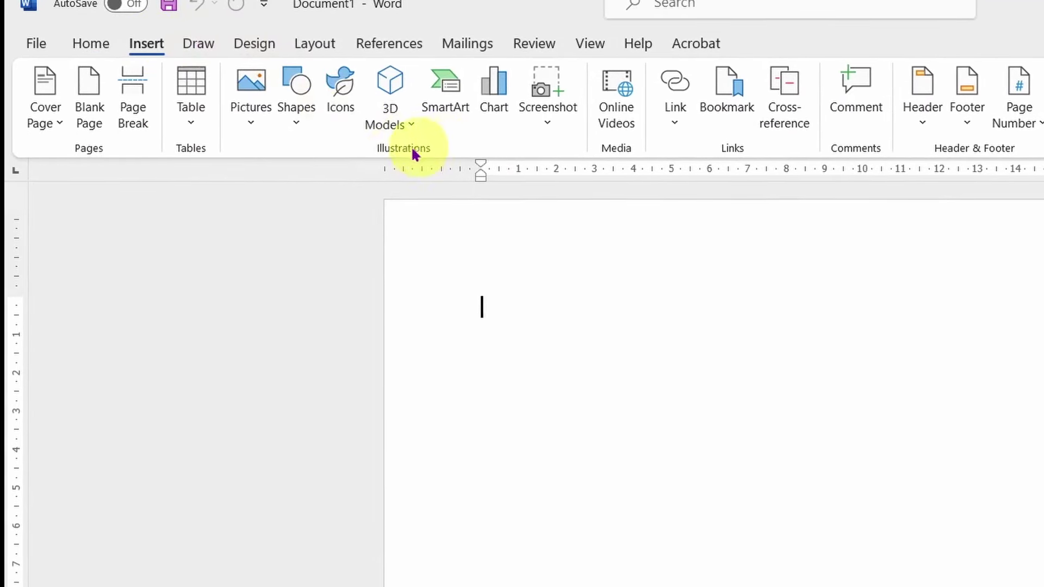
left_click(396, 116)
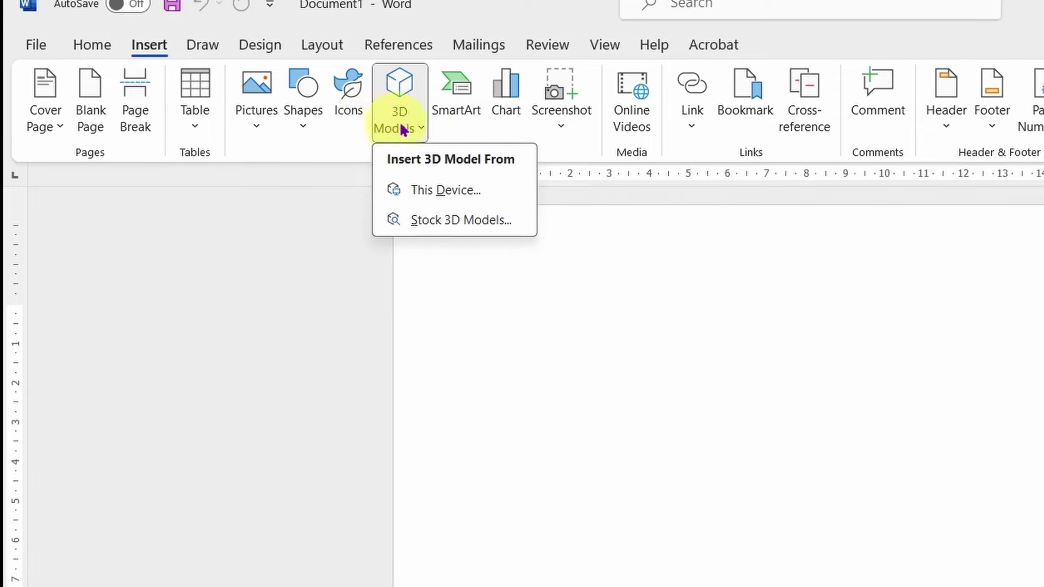
left_click(410, 128)
left_click(410, 97)
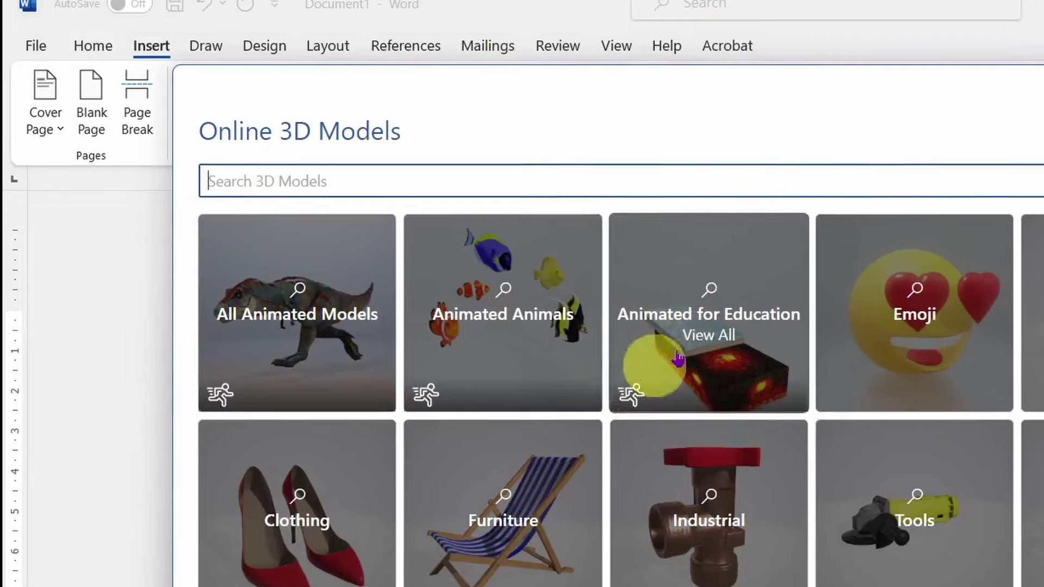
key("Escape")
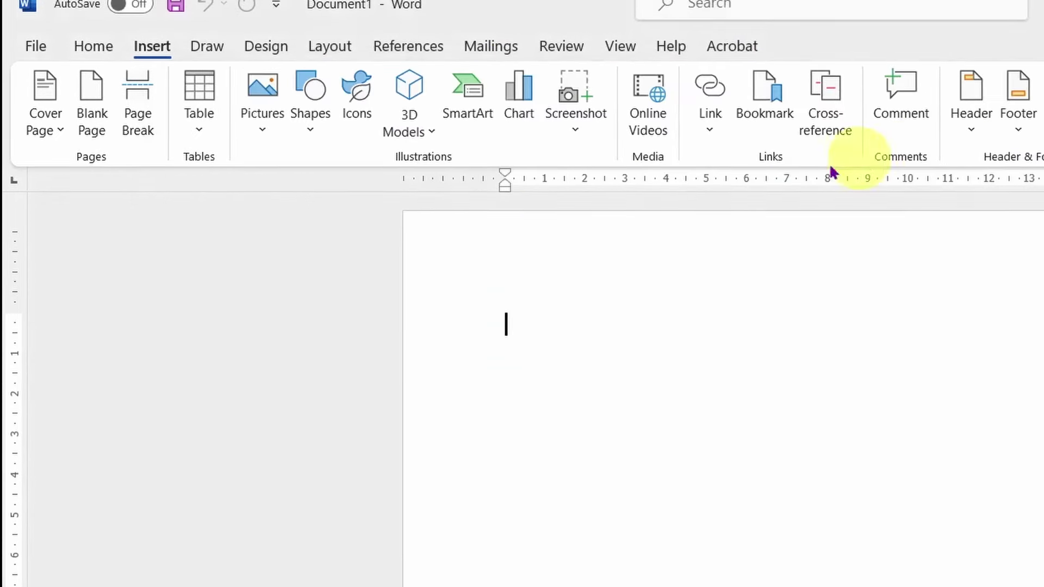
Open the Insert tab's 3D Models dropdown to see the insertion sources.
left_click(435, 136)
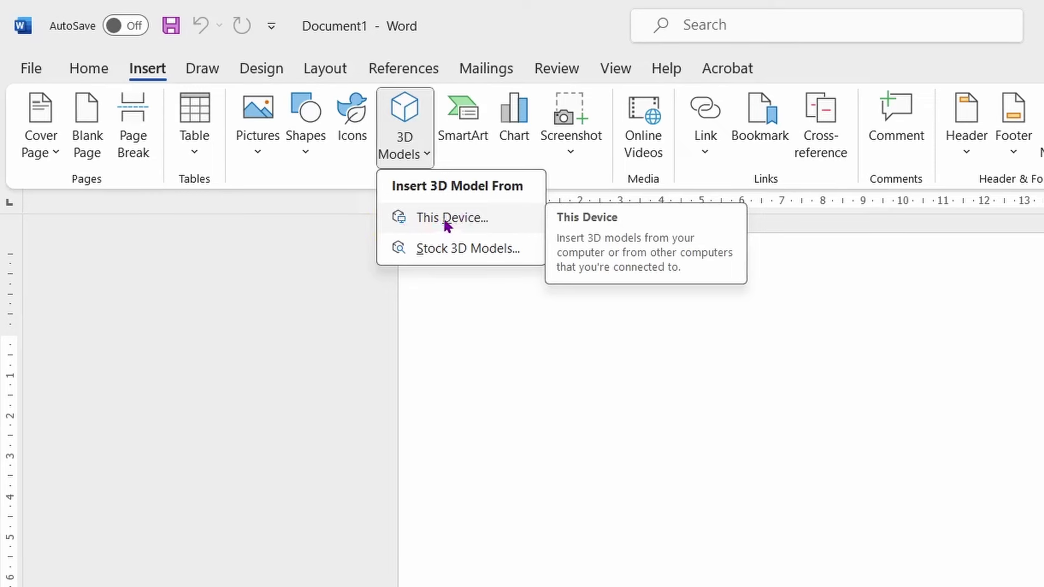
left_click(445, 220)
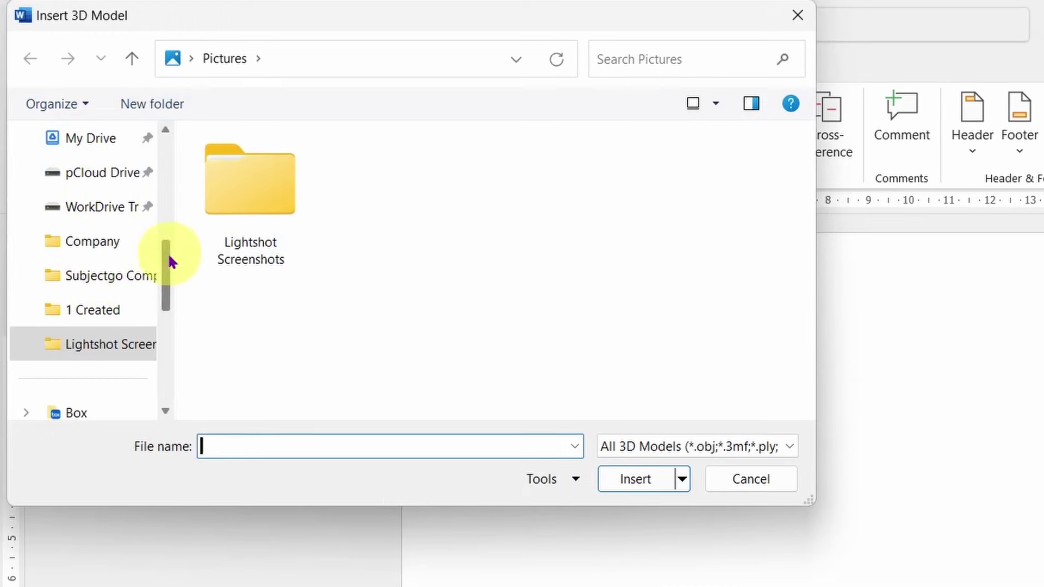
mouse_move(169, 267)
left_mouse_down()
mouse_move(170, 352)
mouse_move(163, 214)
left_mouse_up()
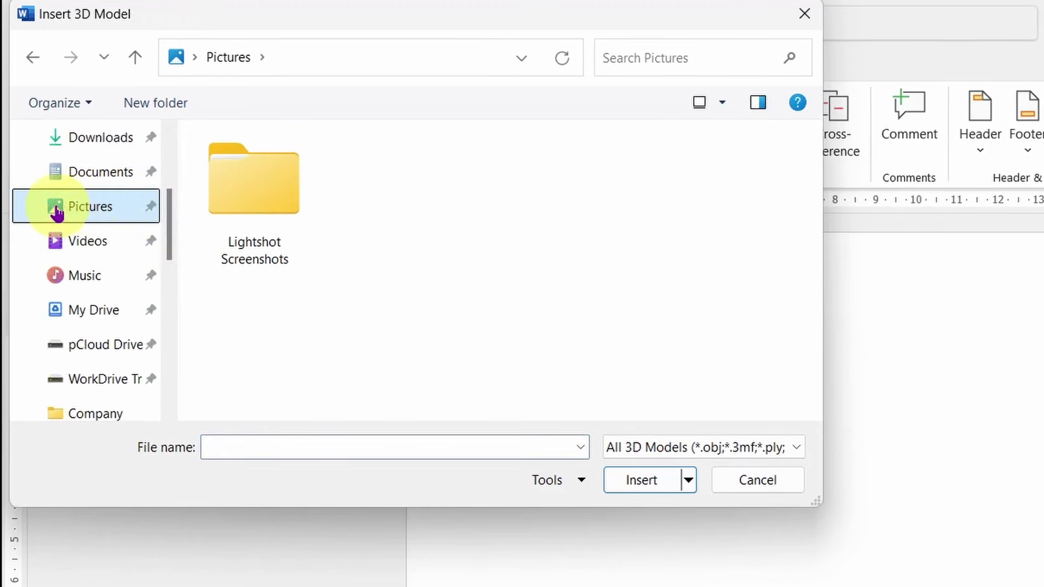
double_click(244, 196)
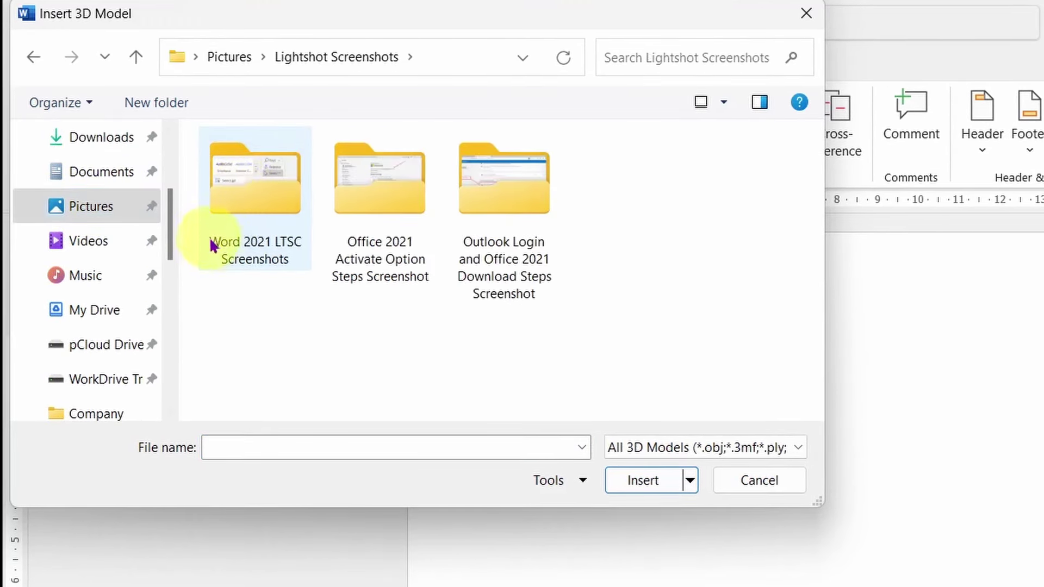
double_click(253, 204)
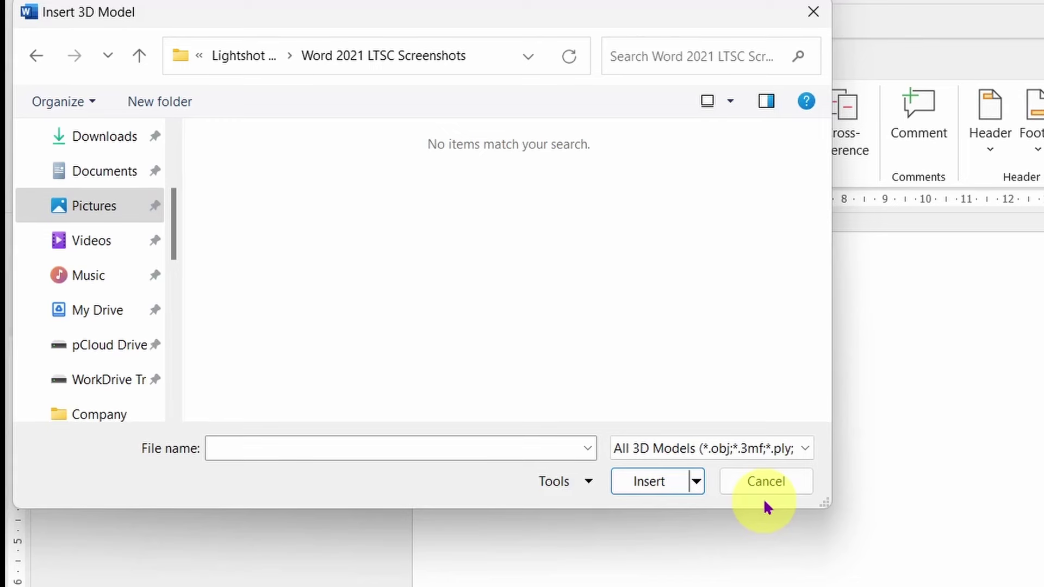
left_click(816, 14)
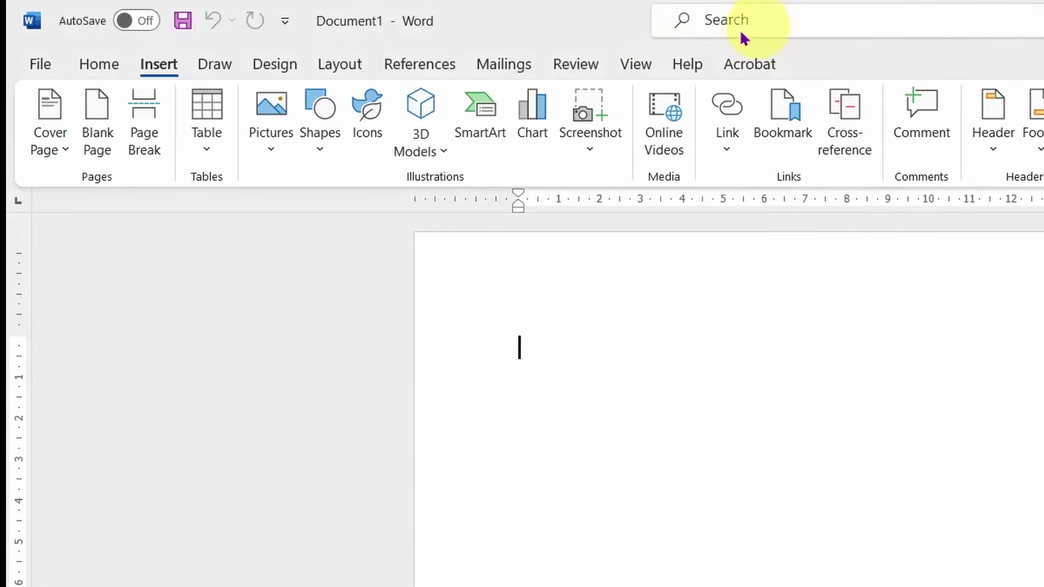
Search the Stock 3D Models library for 'laptop' and insert three laptop models.
left_click(434, 152)
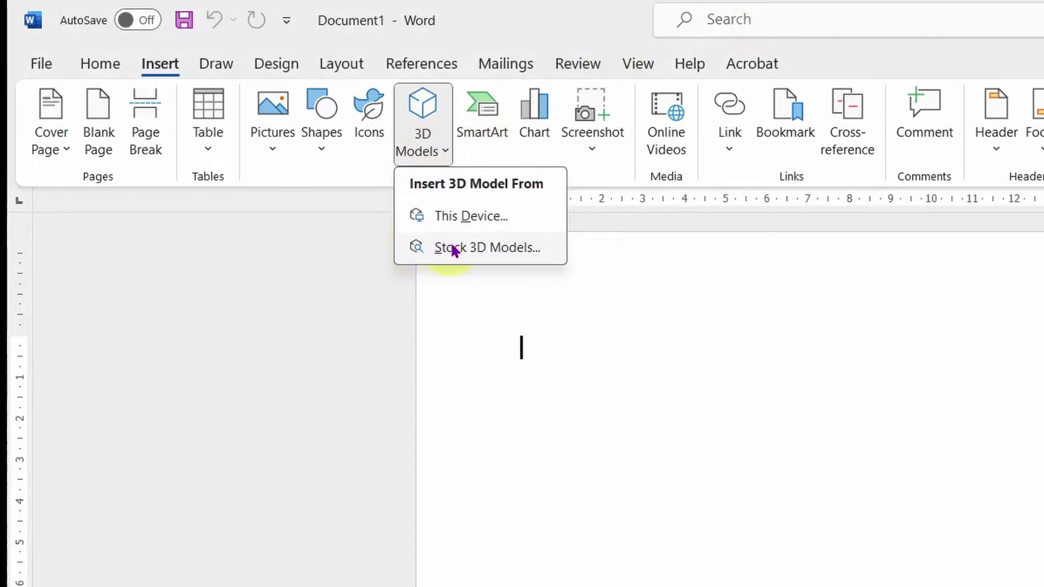
left_click(485, 249)
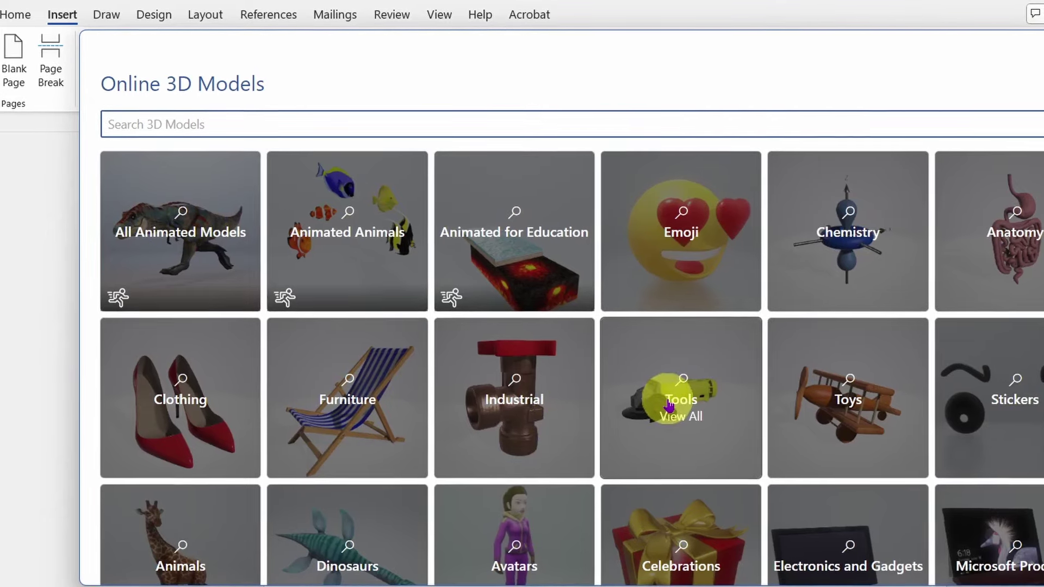
scroll(677, 399, "down", 3)
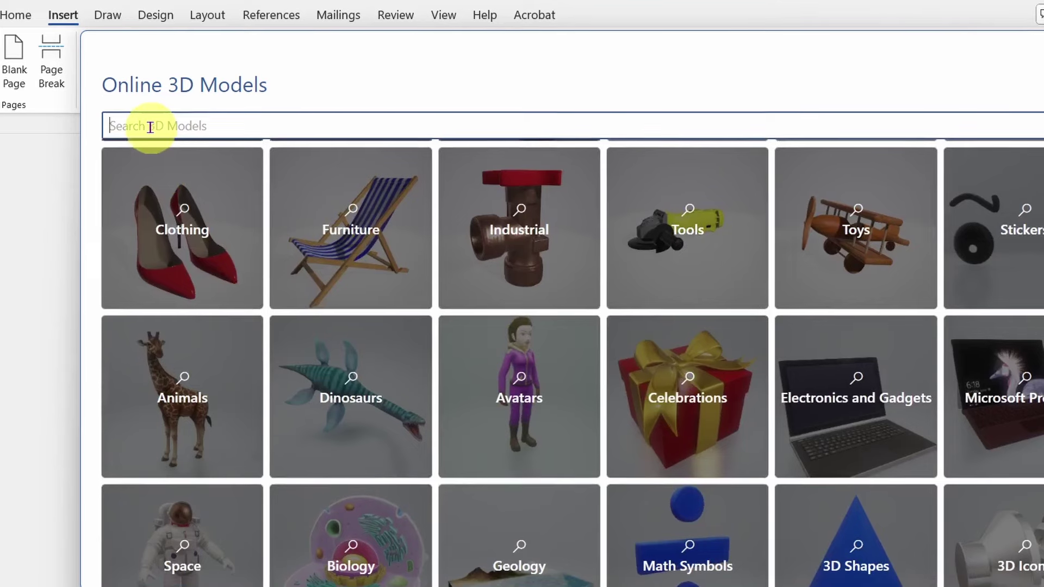
type("laptop")
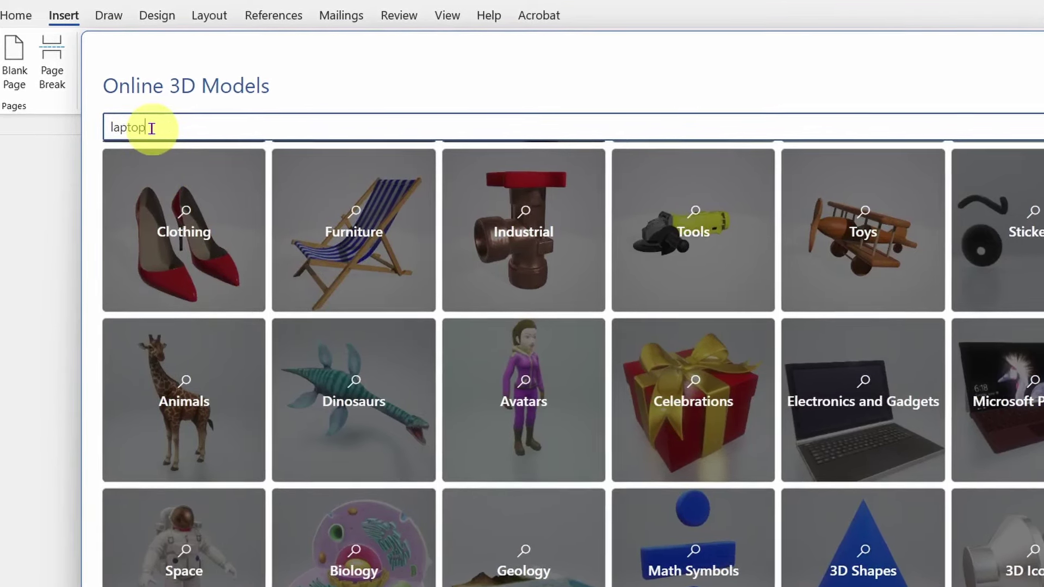
key("Return")
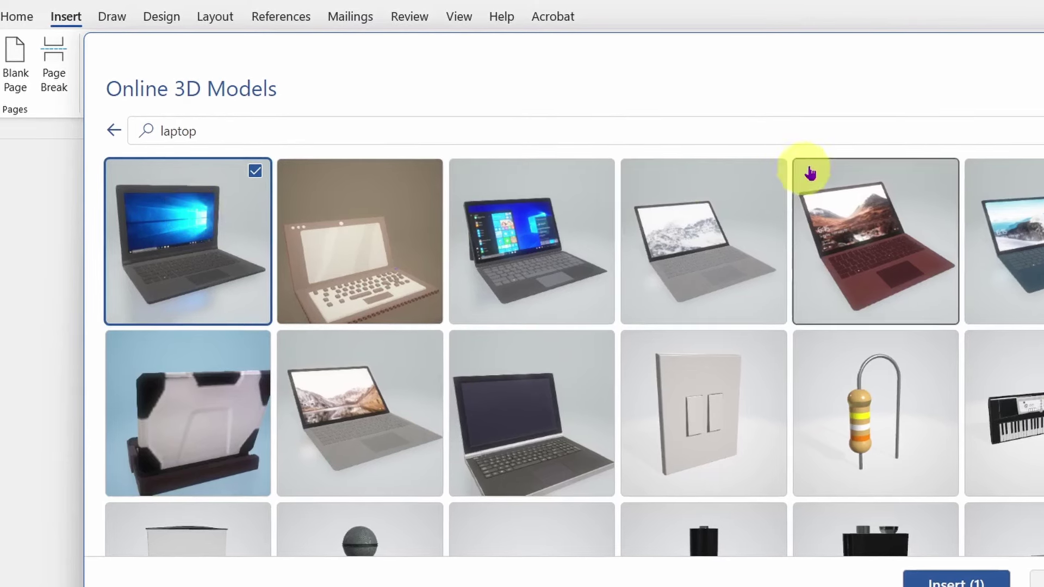
left_click(780, 173)
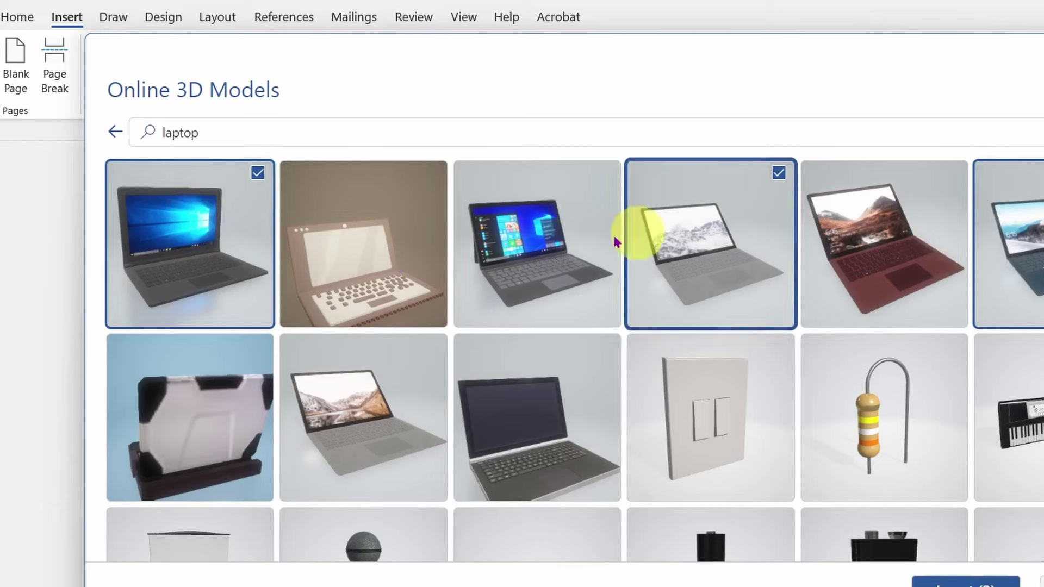
left_click(939, 141)
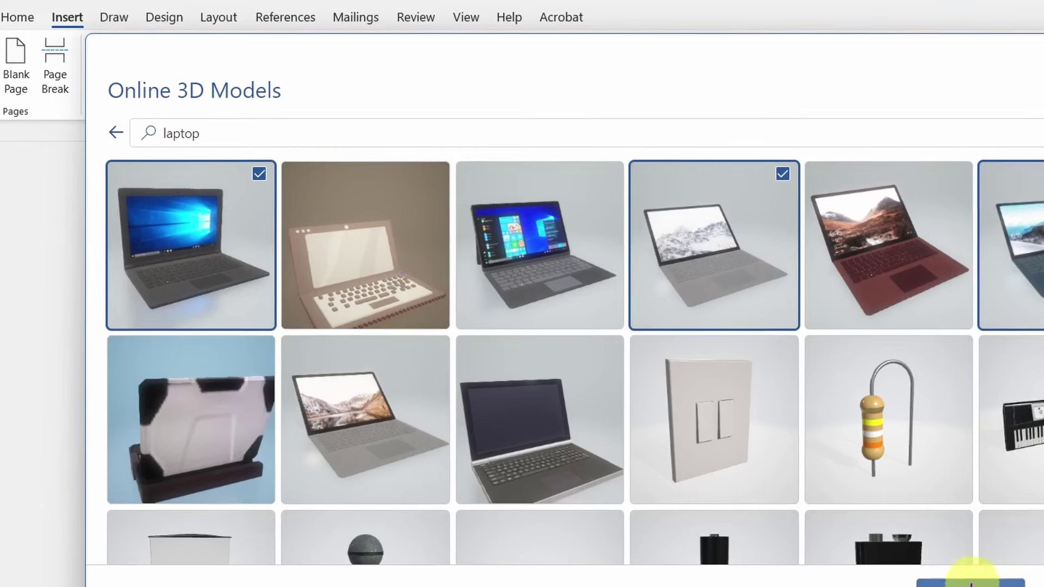
left_click(973, 581)
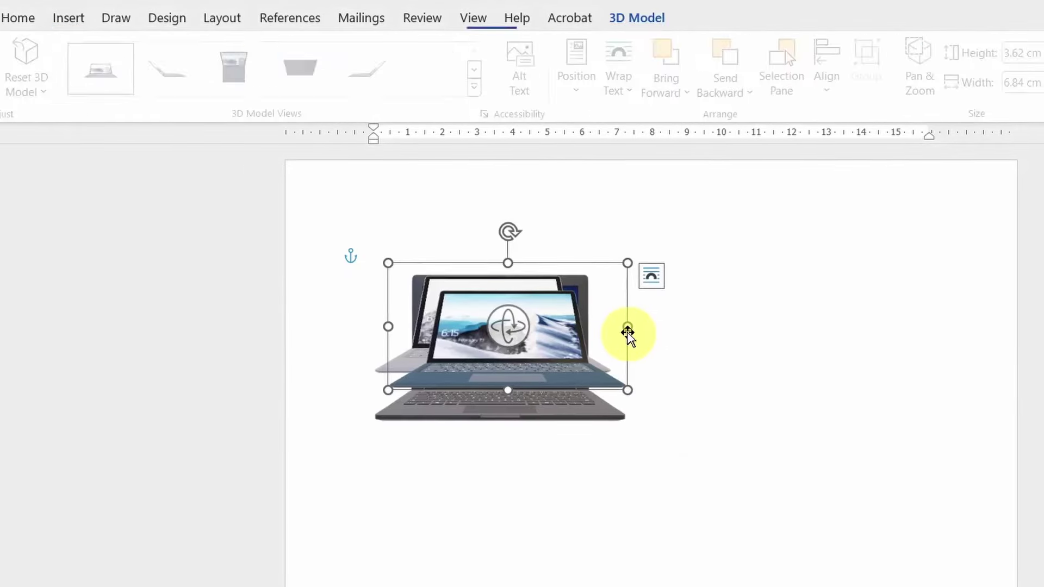
Rotate the front laptop, move it to the bottom, and move the Windows laptop to the upper left.
mouse_move(520, 334)
left_mouse_down()
mouse_move(515, 307)
mouse_move(758, 326)
left_mouse_up()
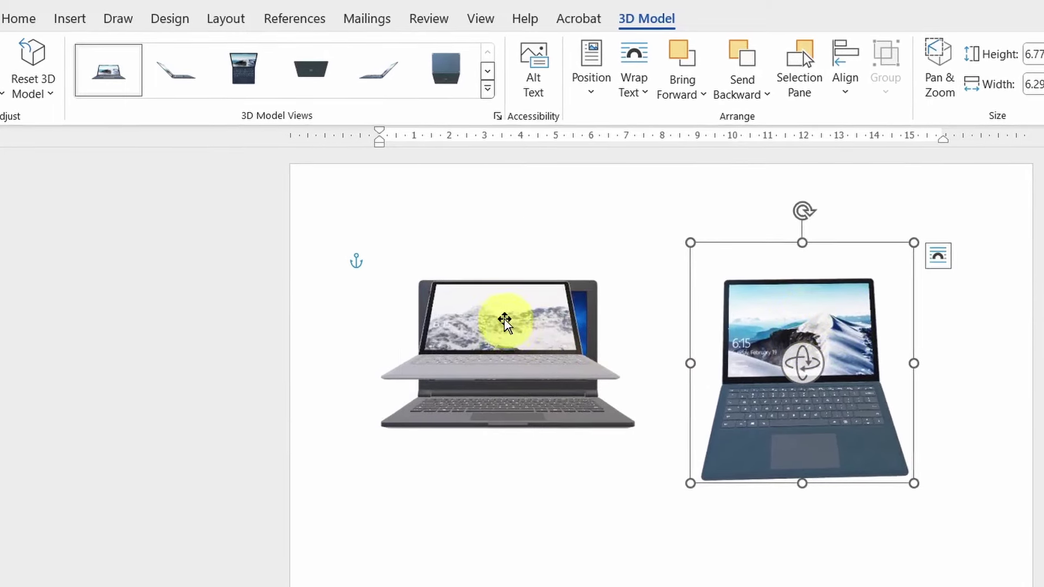
left_click_drag(530, 362, 582, 562)
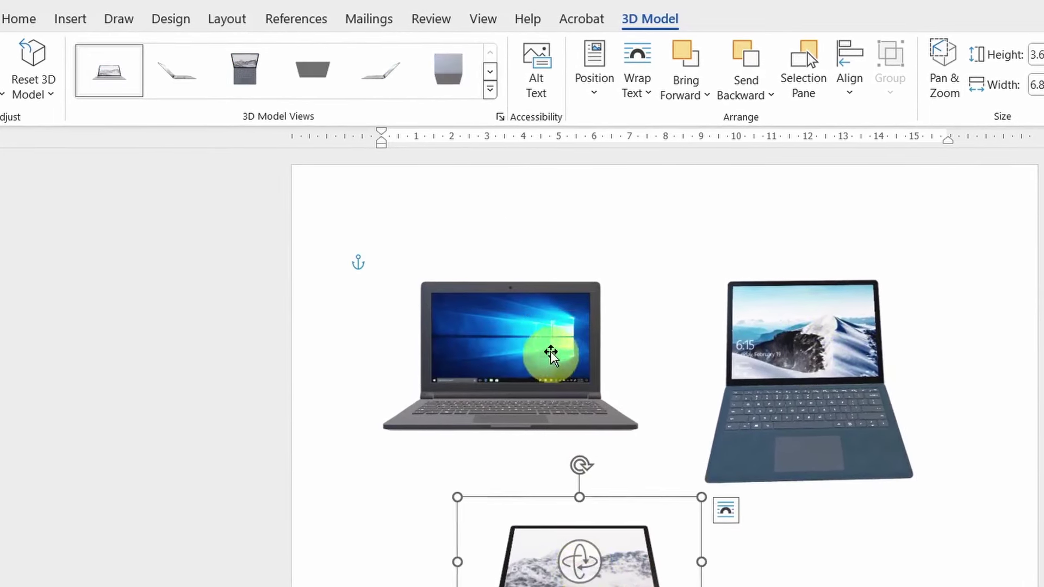
left_click_drag(550, 354, 531, 275)
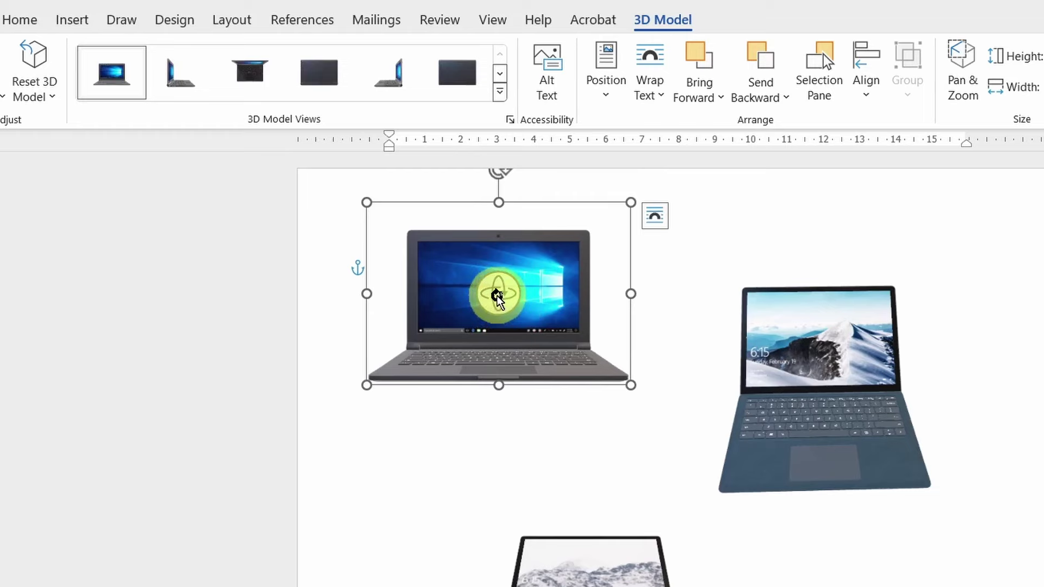
Tilt the Windows, blue and bottom silver laptops to new 3D angles, then deselect.
mouse_move(498, 297)
left_mouse_down()
mouse_move(616, 257)
mouse_move(615, 242)
mouse_move(449, 296)
mouse_move(398, 258)
mouse_move(414, 315)
mouse_move(443, 299)
left_mouse_up()
mouse_move(506, 297)
left_mouse_down()
mouse_move(478, 310)
mouse_move(396, 288)
mouse_move(438, 340)
mouse_move(564, 340)
mouse_move(690, 291)
mouse_move(690, 392)
mouse_move(570, 303)
mouse_move(536, 321)
mouse_move(574, 333)
left_mouse_up()
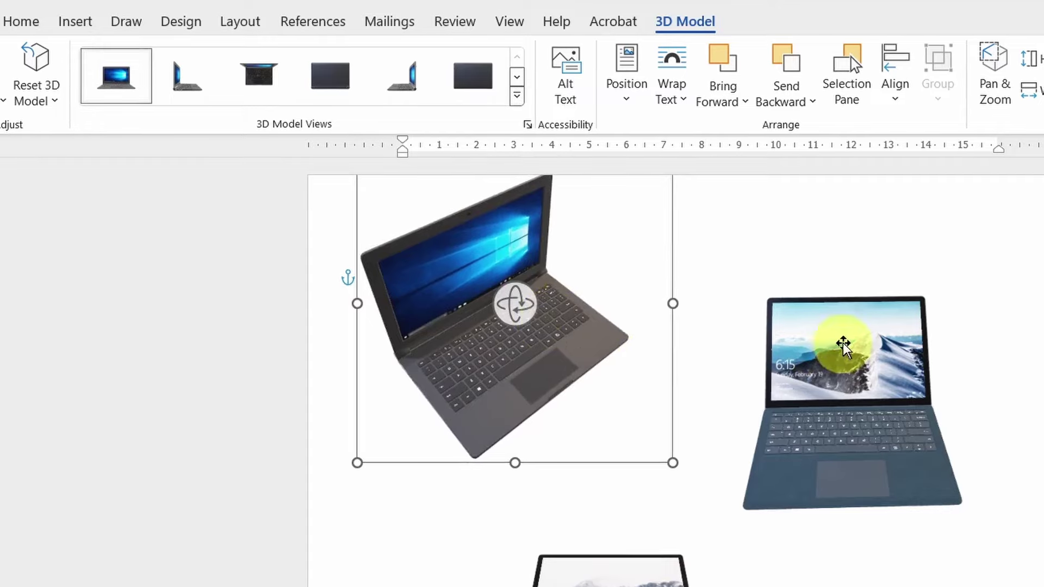
left_click(848, 359)
mouse_move(853, 384)
left_mouse_down()
mouse_move(919, 384)
mouse_move(957, 344)
mouse_move(968, 305)
mouse_move(971, 382)
left_mouse_up()
left_click_drag(443, 470, 513, 476)
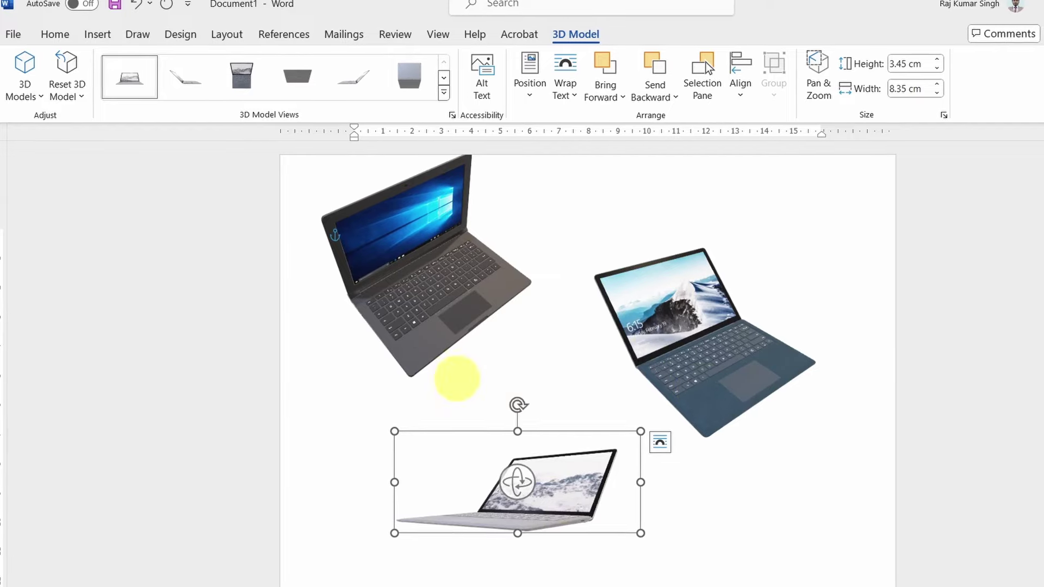
left_click(500, 210)
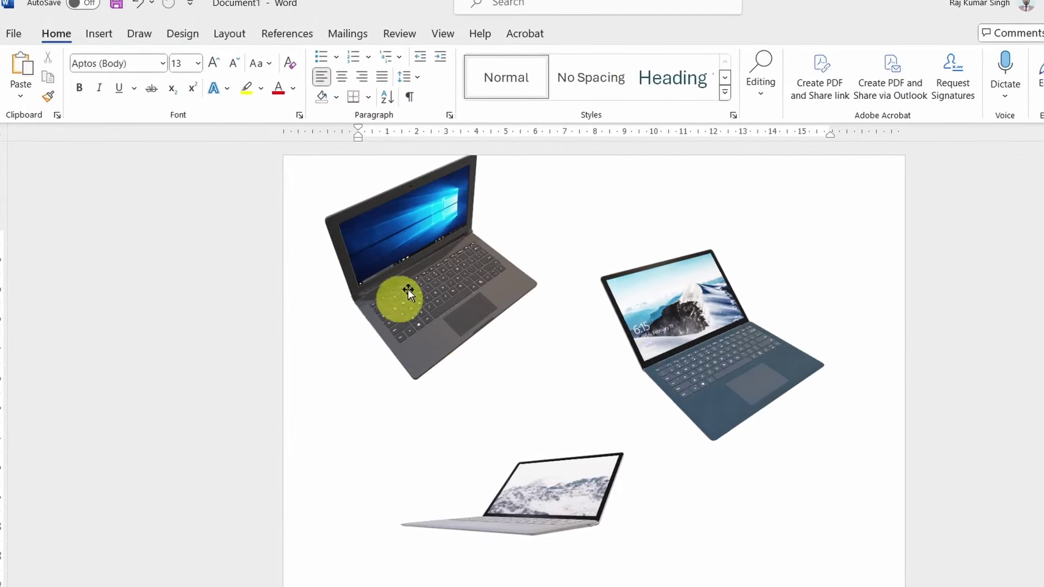
left_click(415, 228)
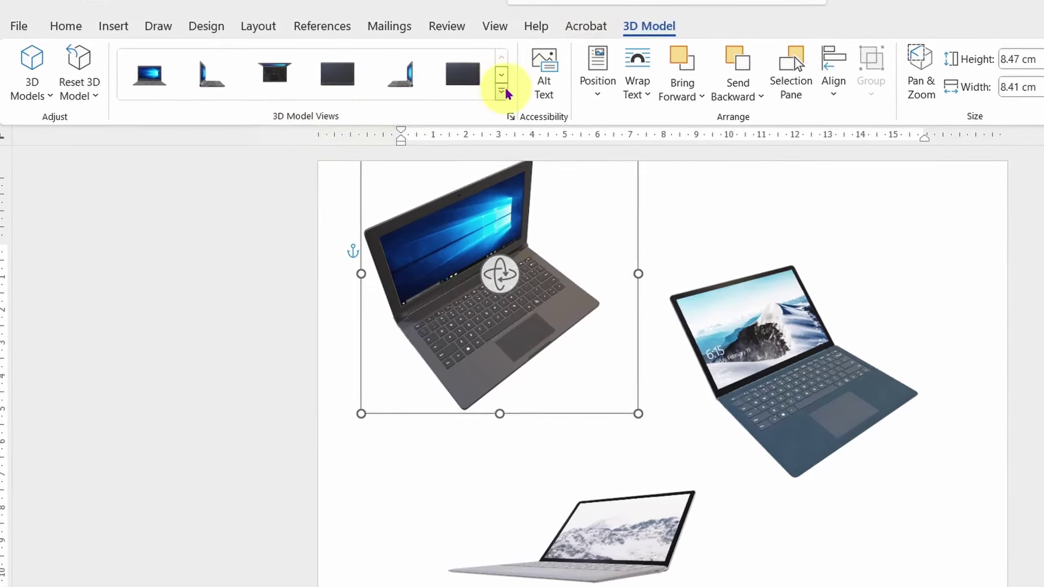
left_click(503, 91)
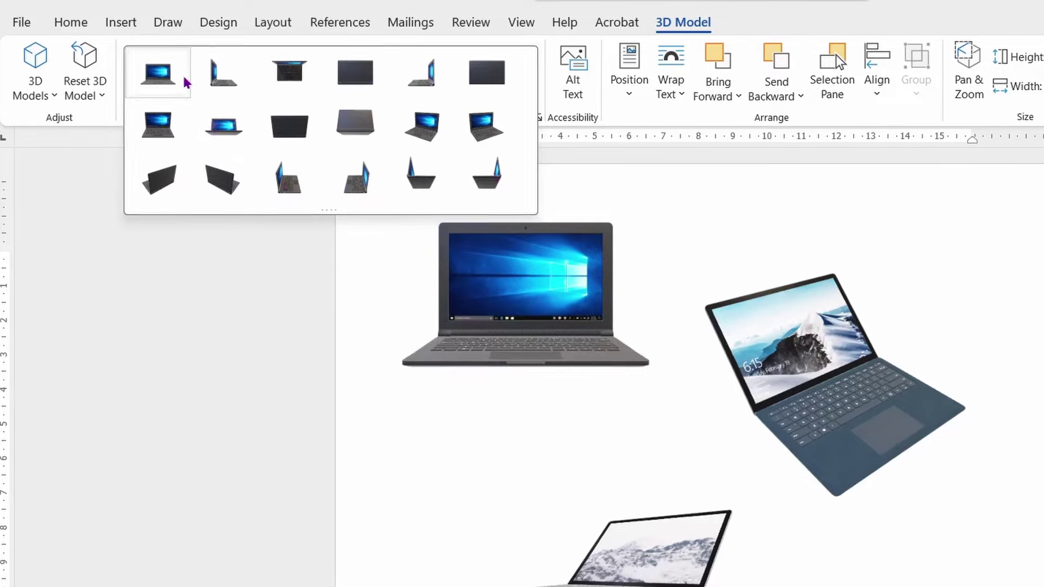
left_click(402, 84)
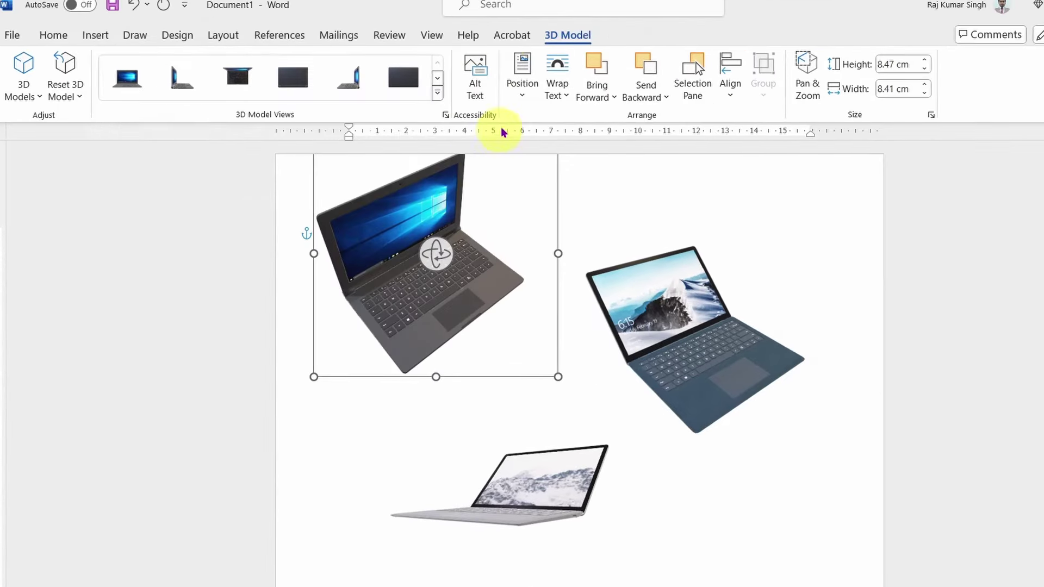
Position the dark laptop at the page's top left with text wrapping.
left_click(522, 98)
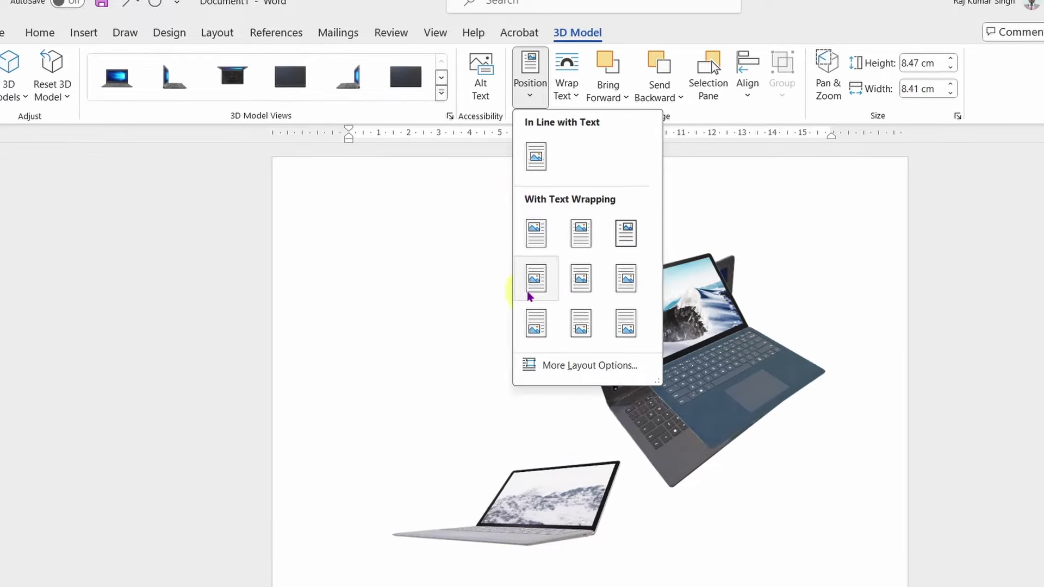
left_click(473, 289)
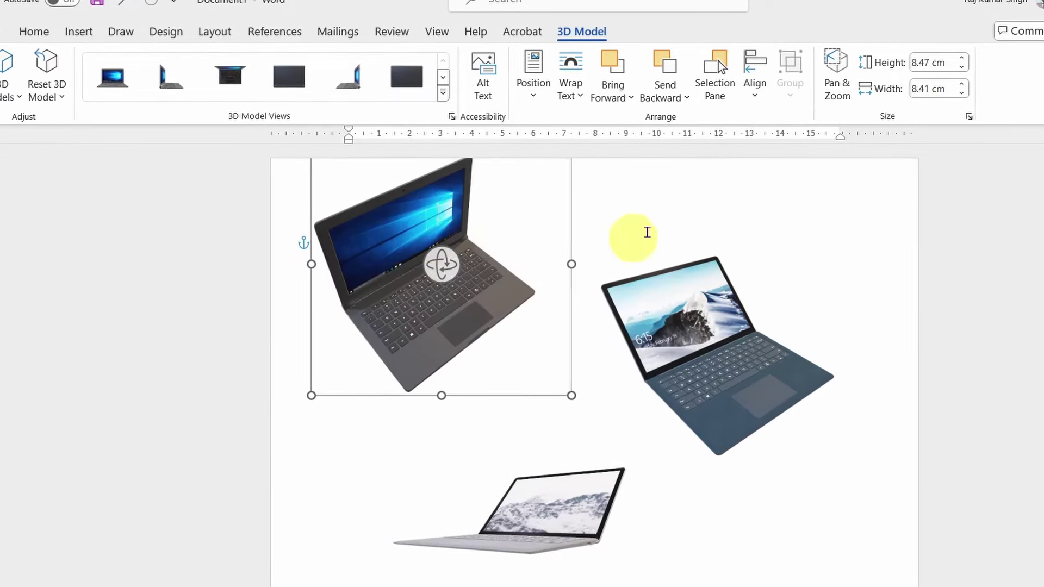
left_click(674, 223)
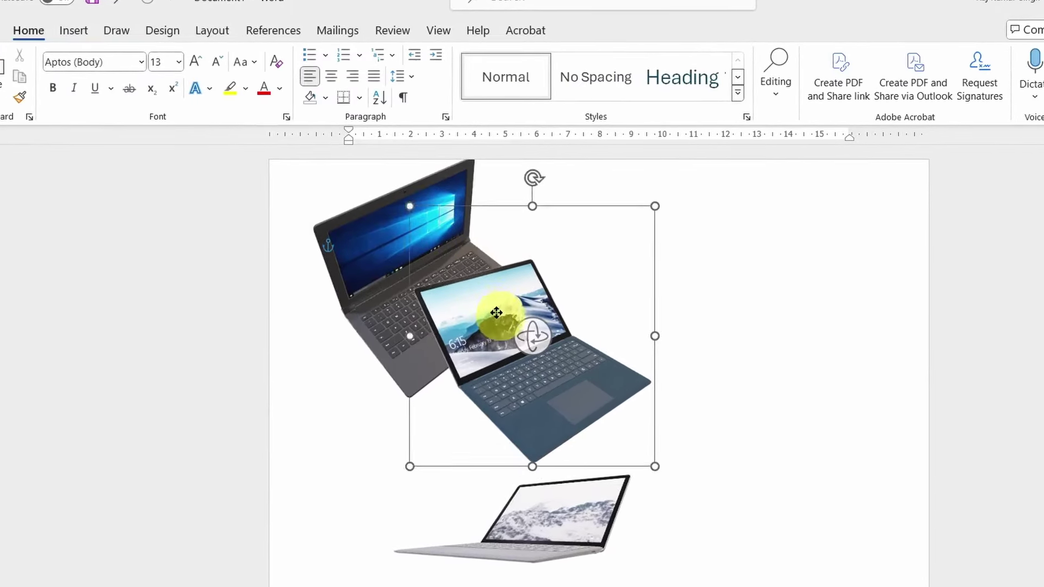
Drag the blue laptop up-left so it overlaps the dark laptop, then select the dark one.
left_click_drag(687, 317, 516, 305)
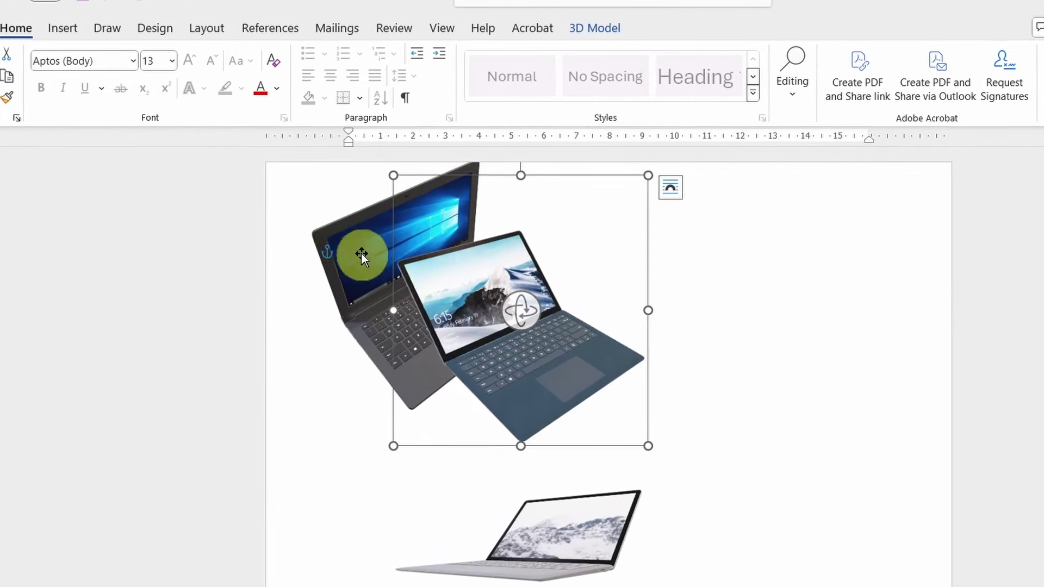
left_click(354, 246)
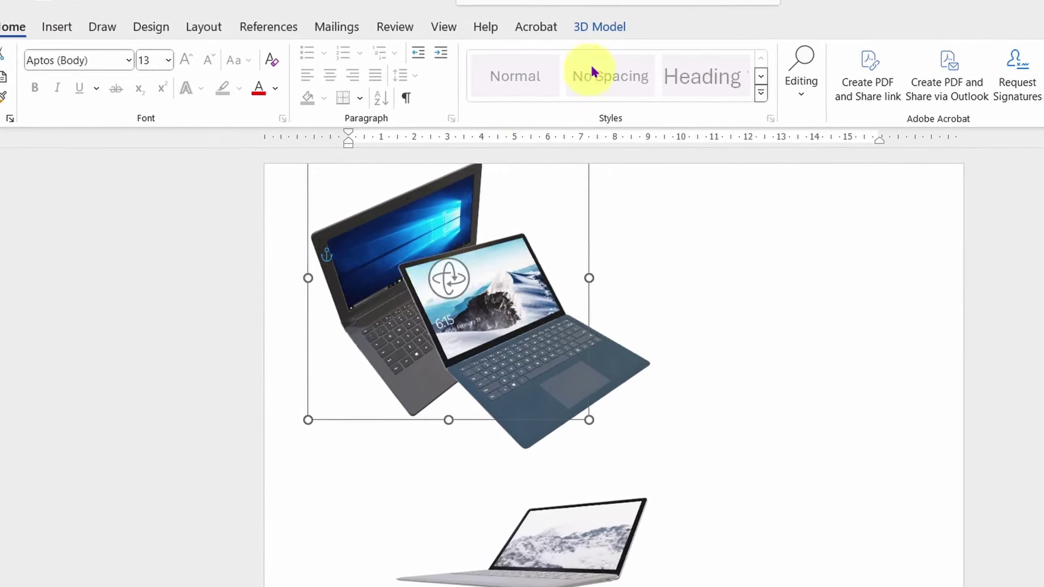
left_click(611, 25)
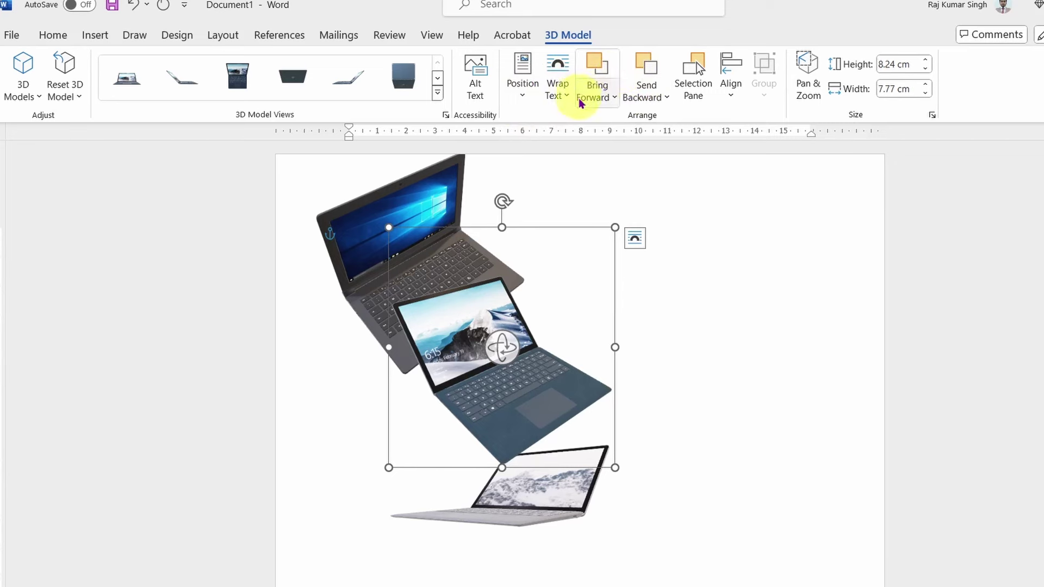
Use Bring to Front so the dark Windows laptop sits over the blue laptop.
left_click(602, 91)
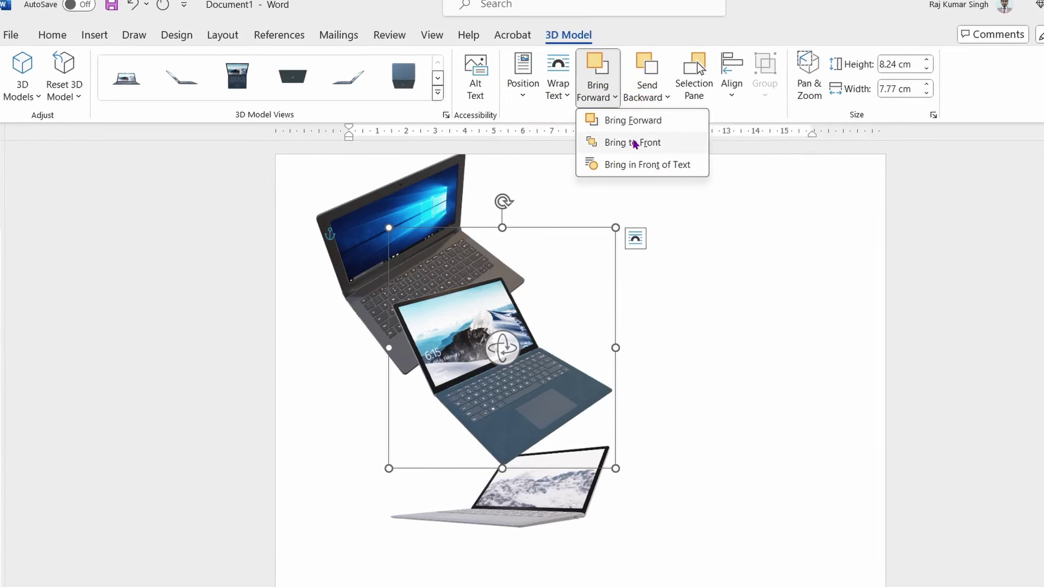
left_click(620, 144)
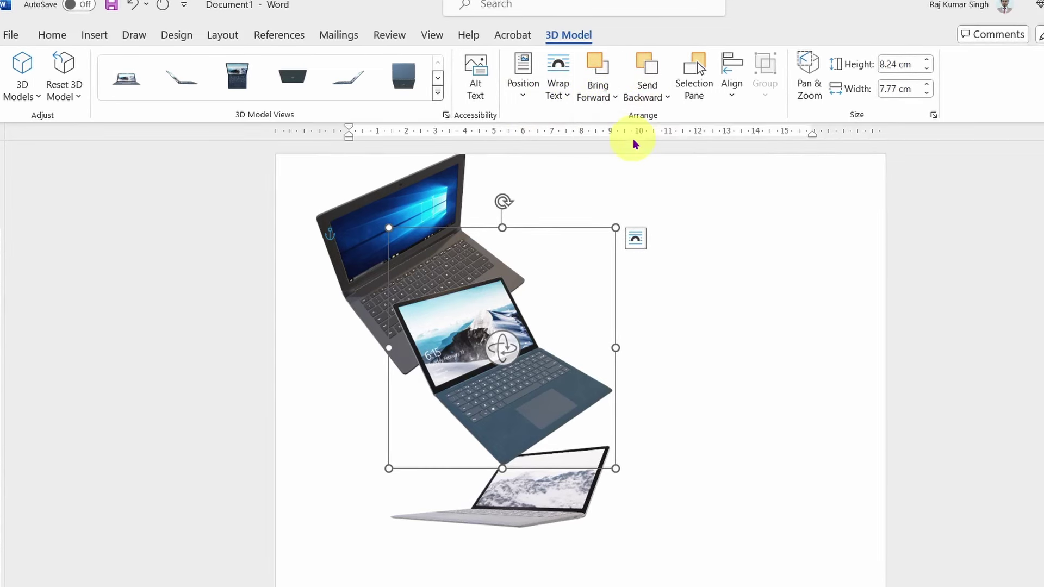
left_click(413, 199)
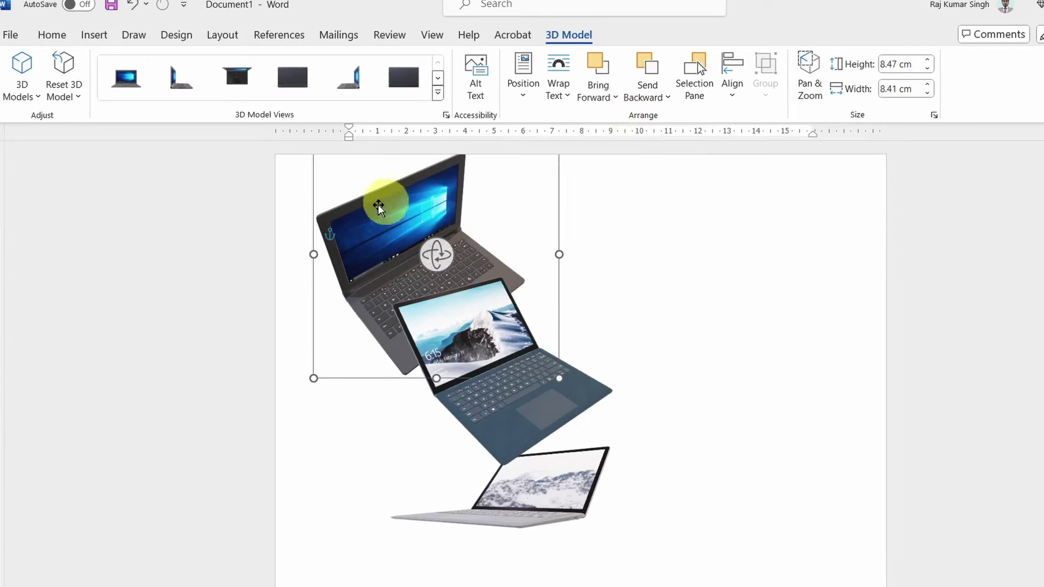
left_click(610, 97)
left_click(644, 144)
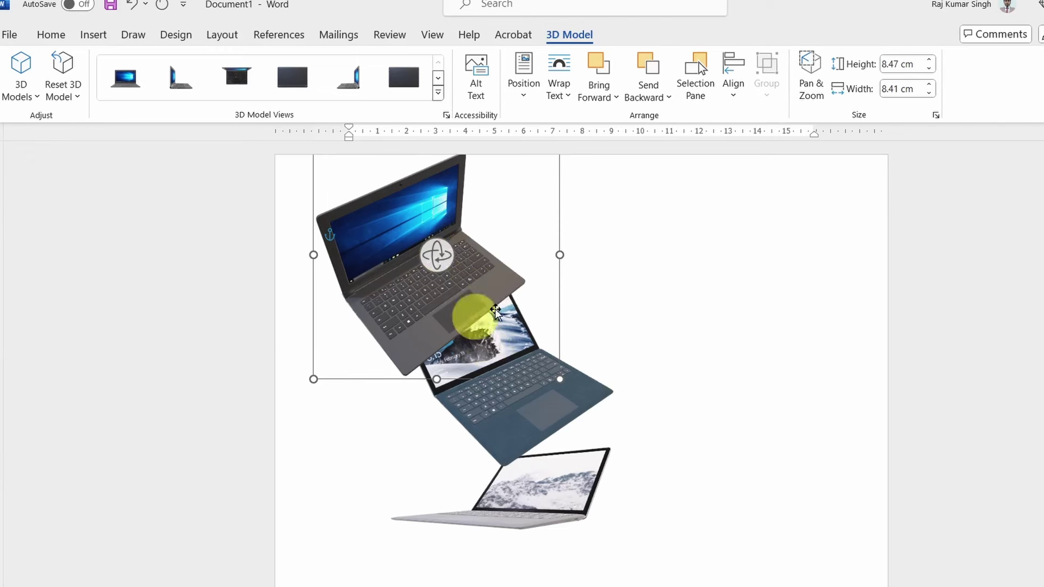
left_click(680, 271)
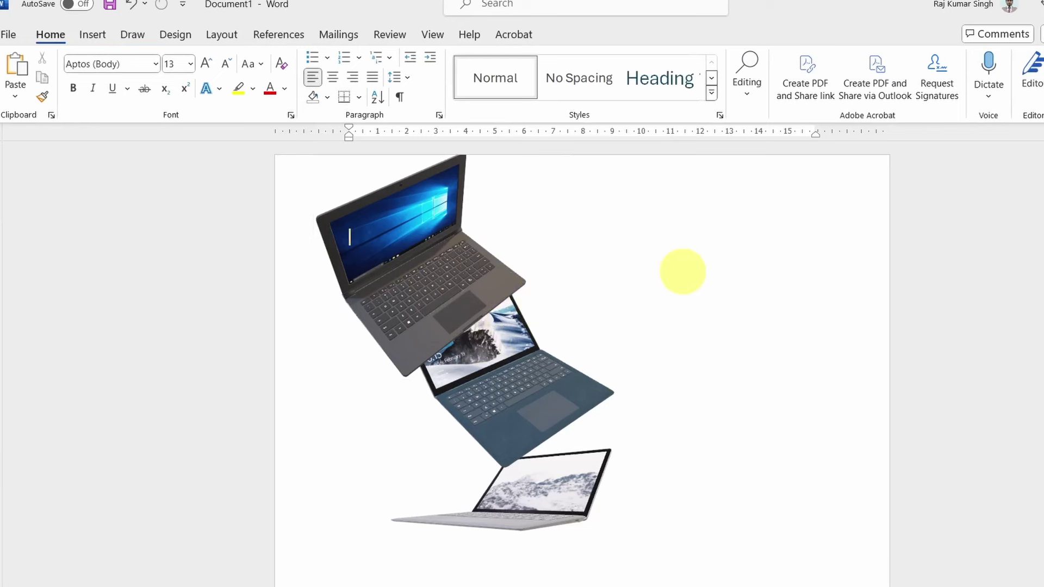
Select all three laptop models with Ctrl+A and delete them.
key("ctrl+a")
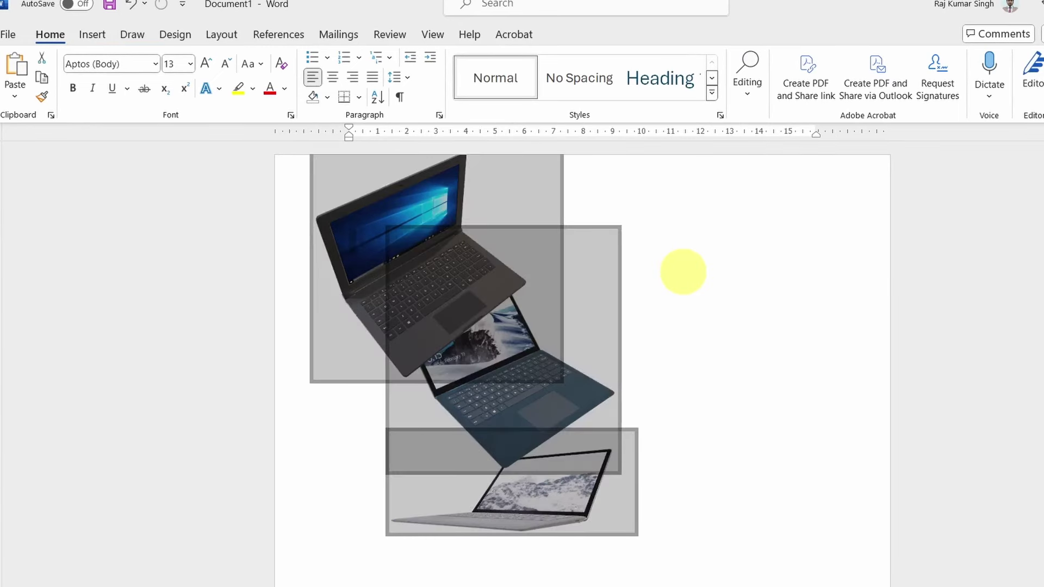
key("Delete")
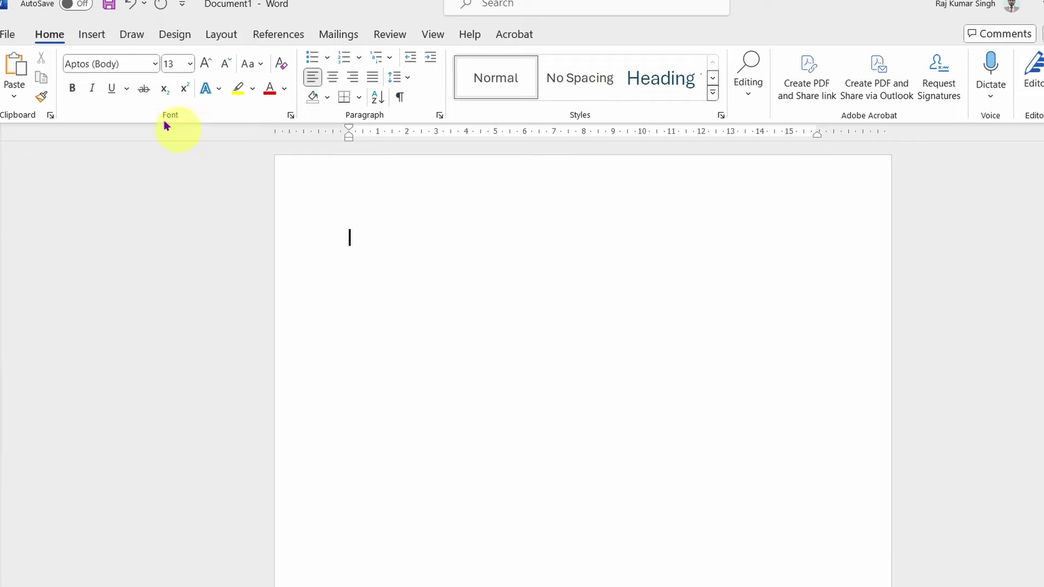
left_click(93, 38)
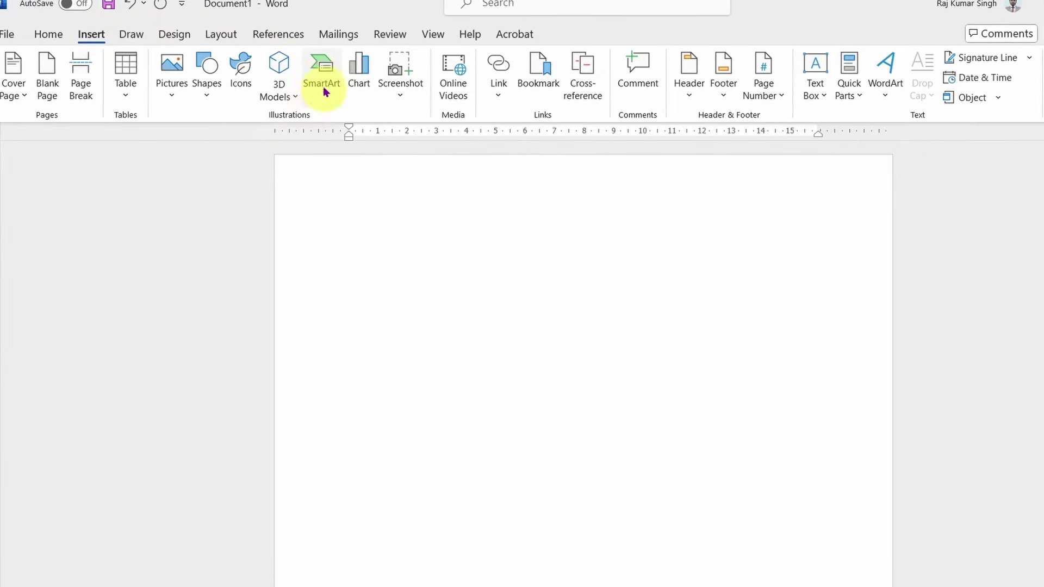
Insert a Vertical Picture Accent List SmartArt graphic, chosen after previewing the Vertical Chevron and Picture Lists.
left_click(324, 66)
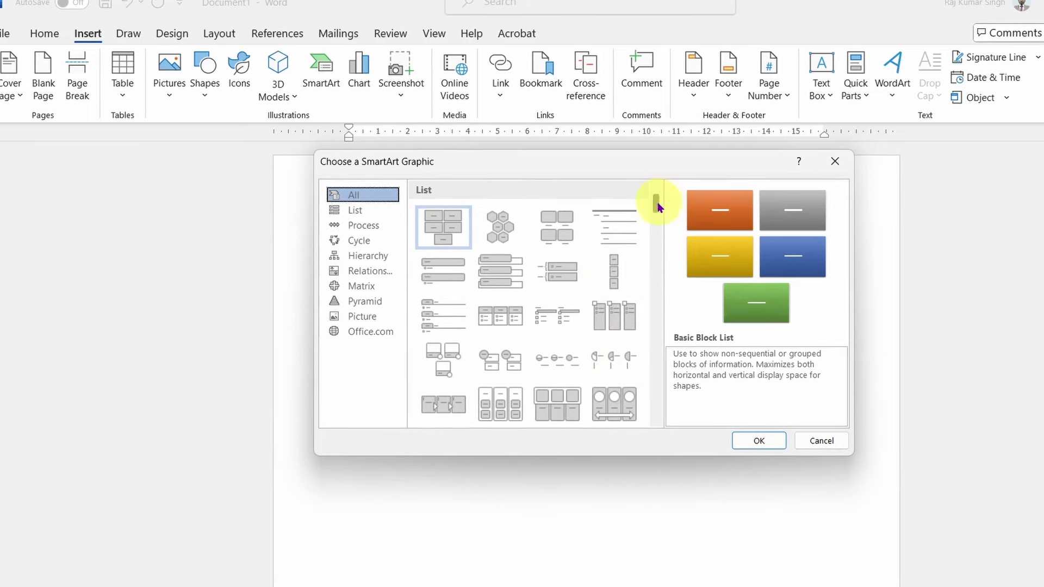
left_click_drag(656, 209, 657, 216)
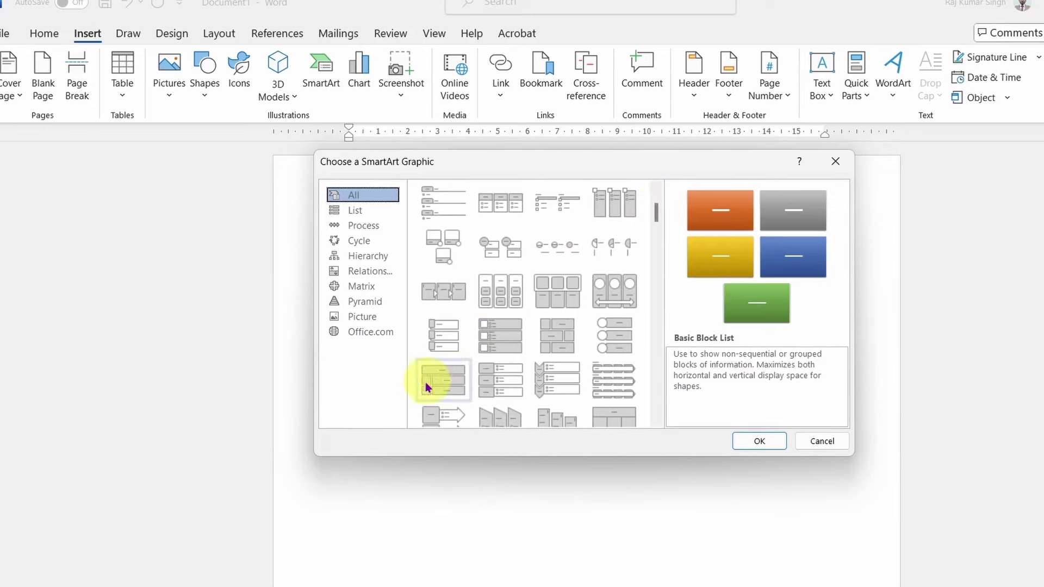
left_click(543, 380)
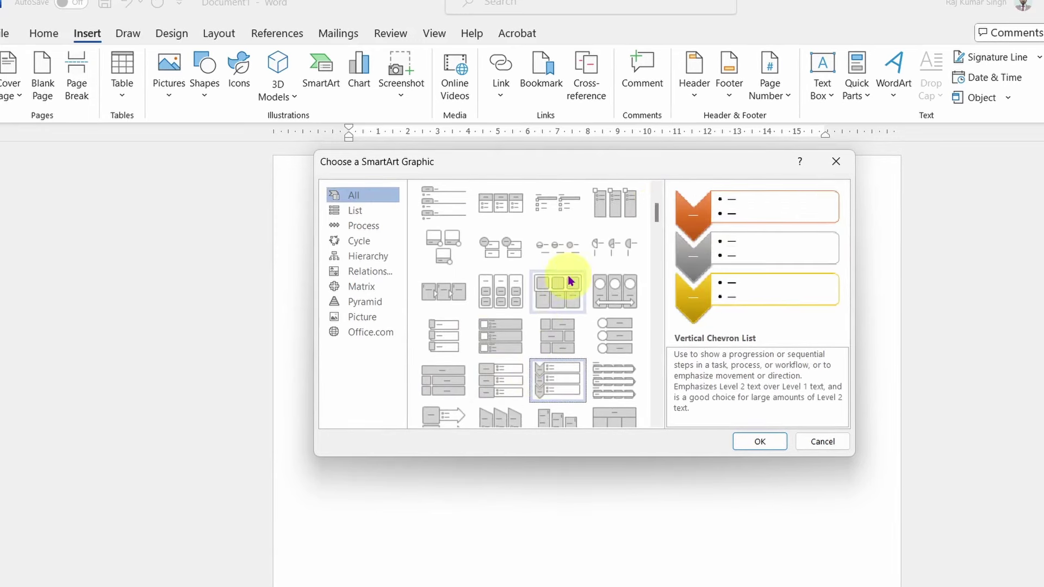
left_click(511, 334)
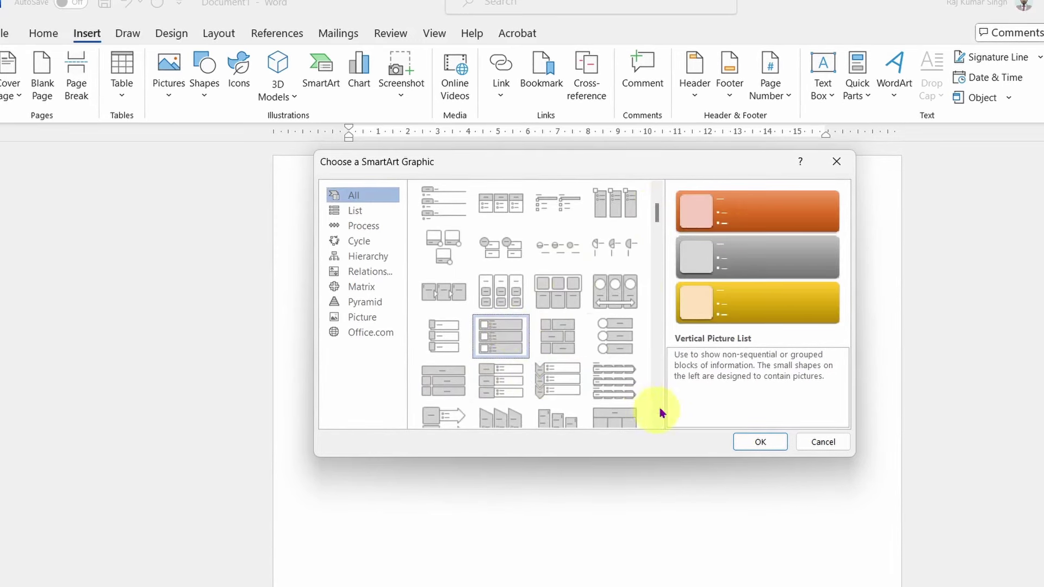
left_click(620, 337)
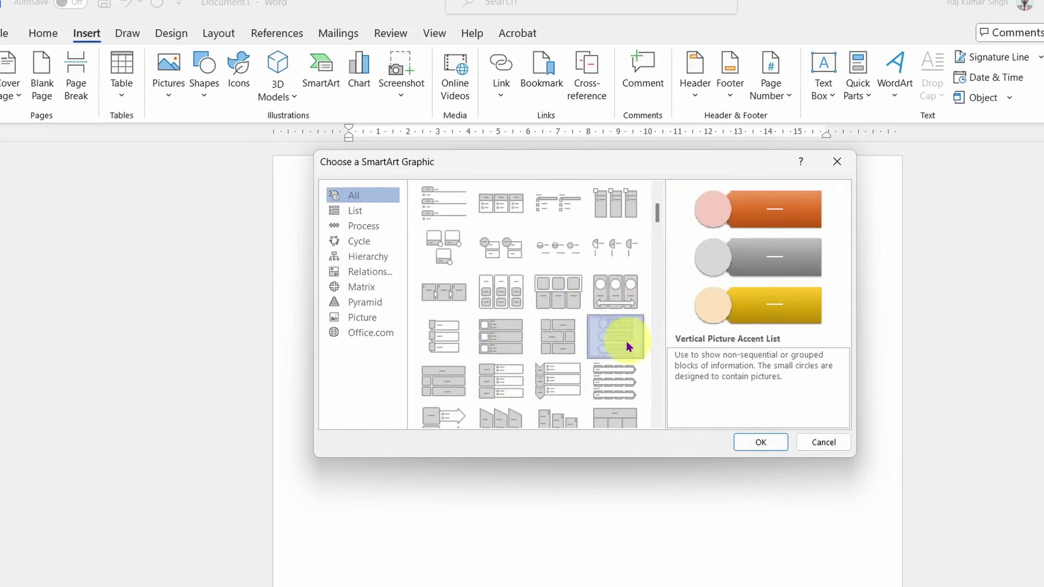
left_click(761, 443)
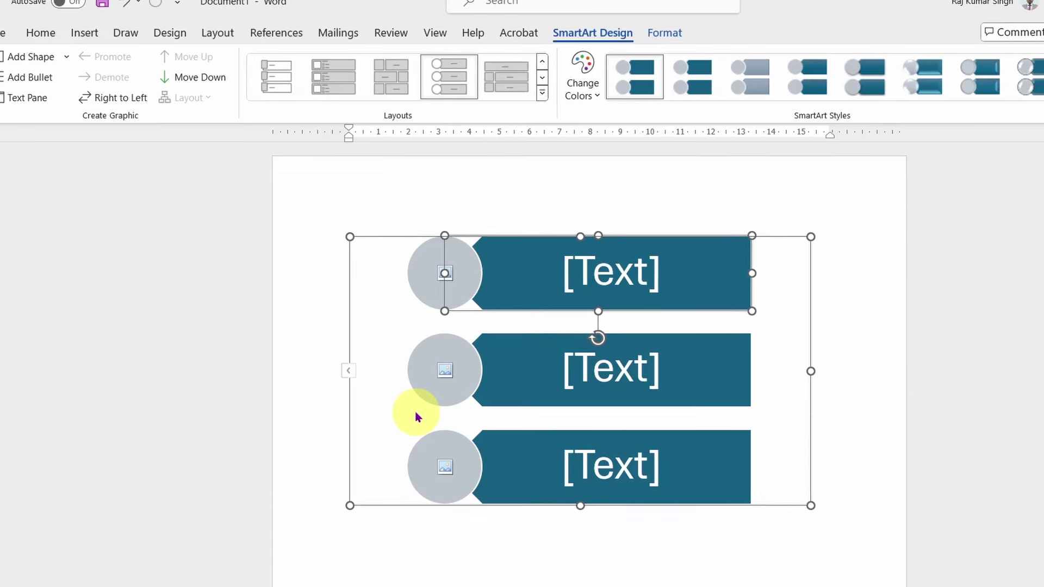
Apply the Colorful purple, blue and green colour scheme to the SmartArt graphic.
left_click(510, 270)
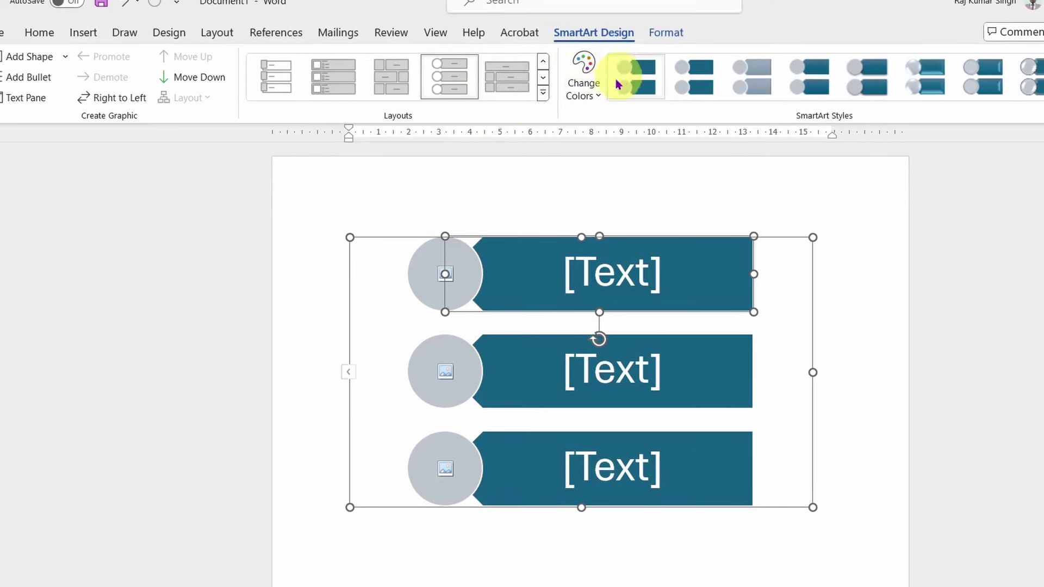
left_click(575, 98)
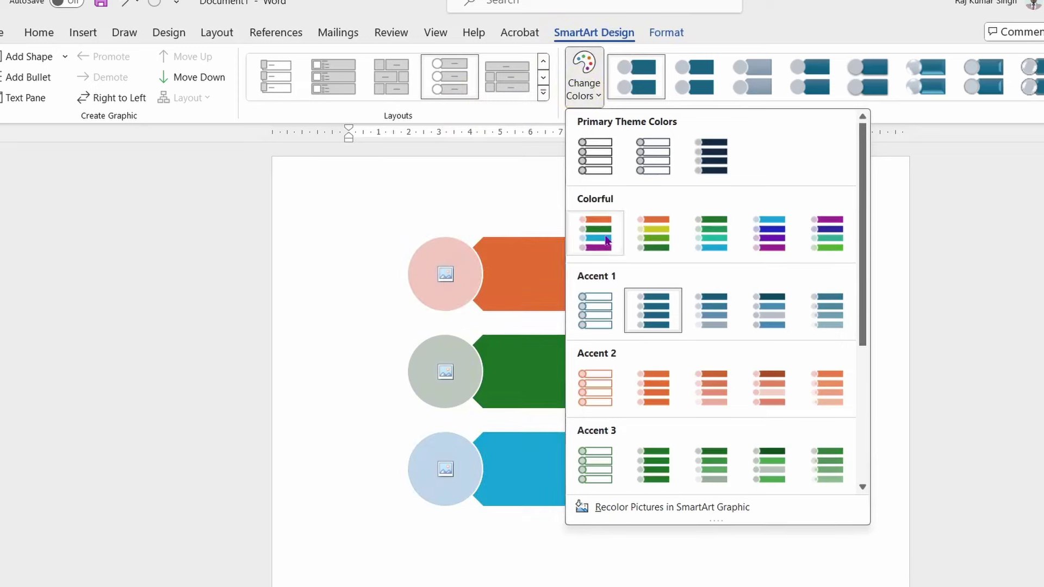
left_click(819, 224)
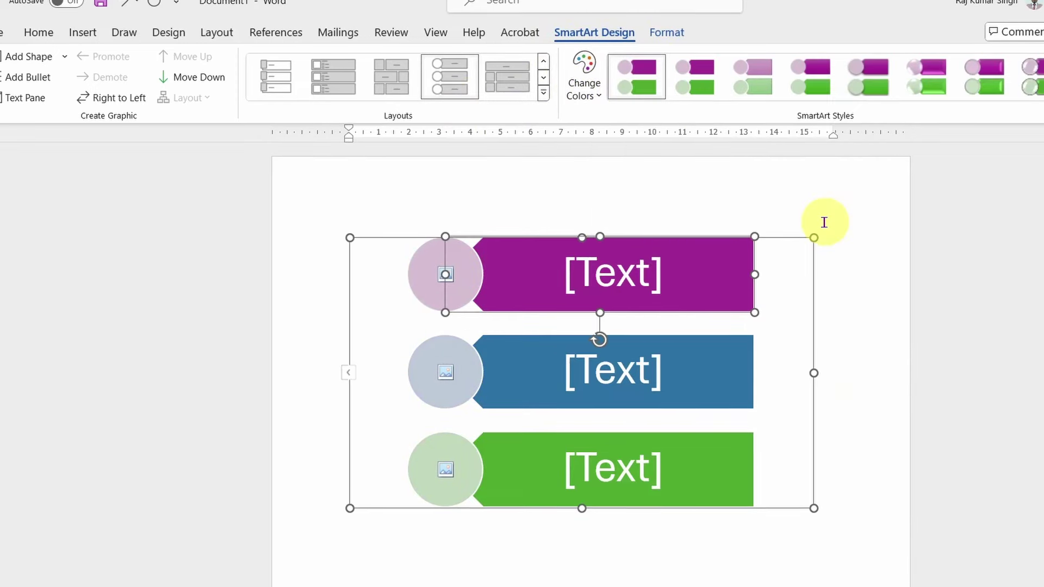
Browse the Layouts and SmartArt Styles galleries, closing both without changes.
left_click(544, 94)
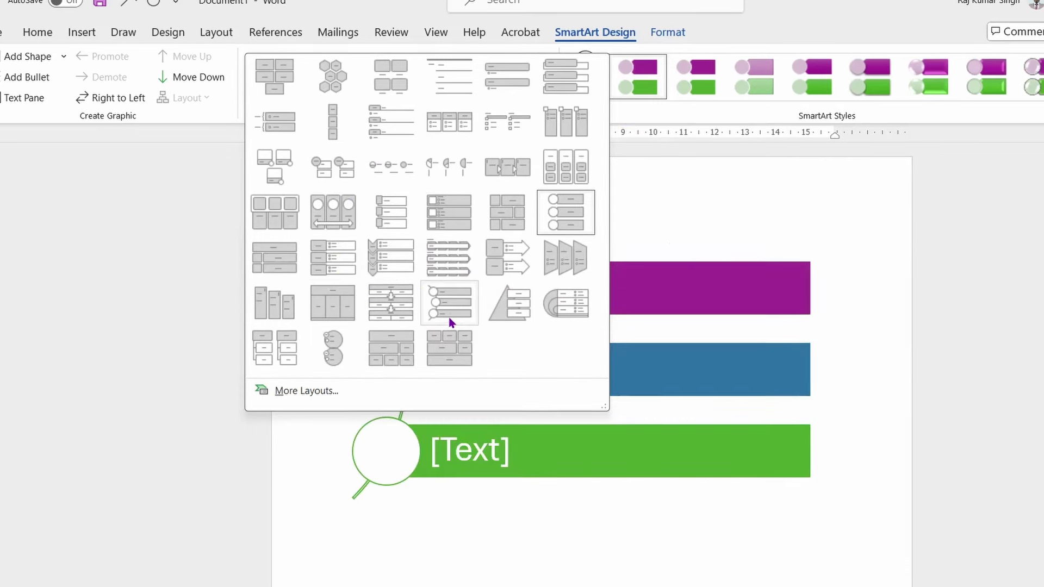
left_click(881, 27)
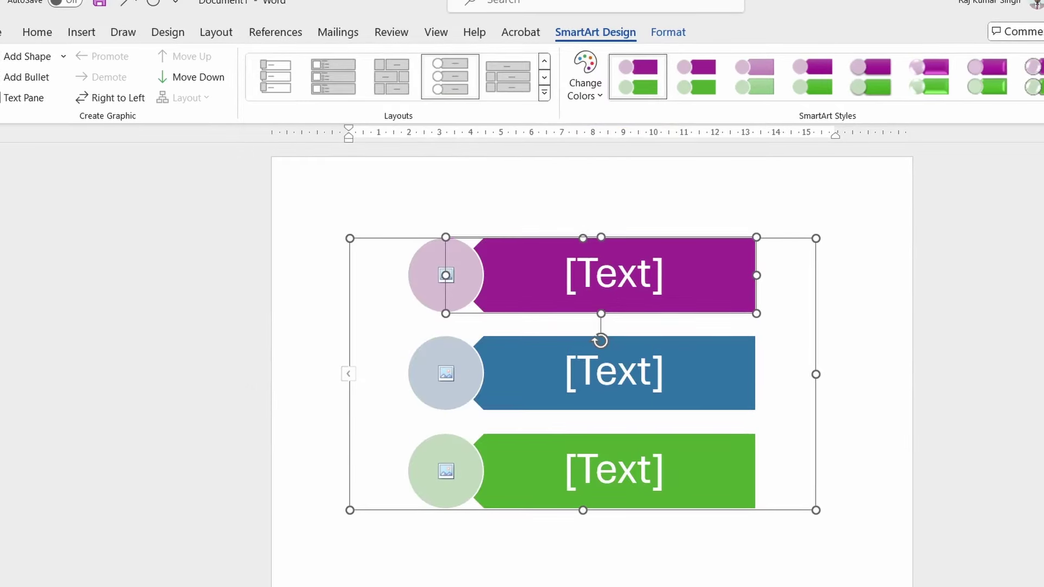
left_click(1039, 98)
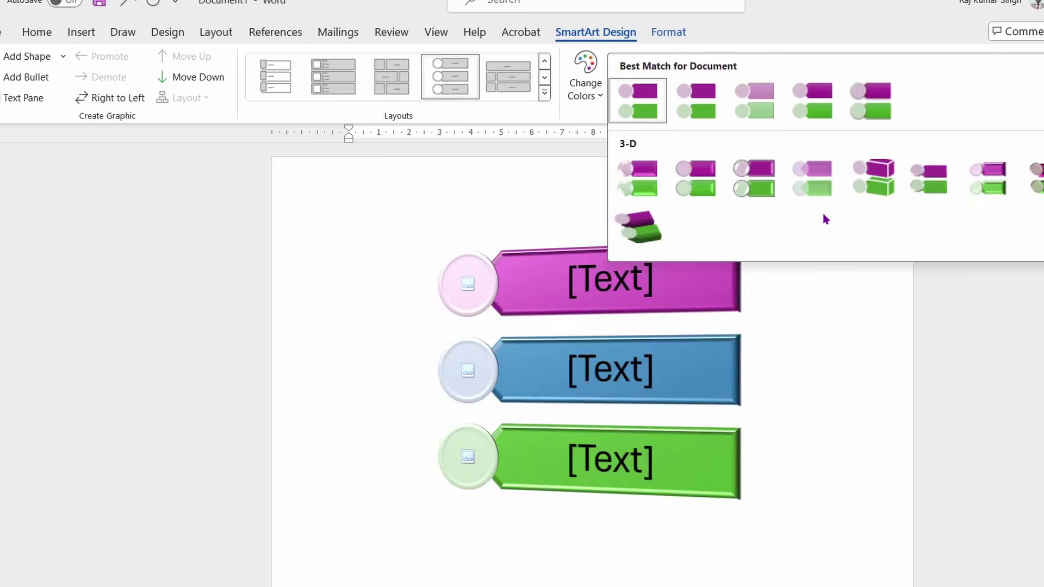
left_click(783, 17)
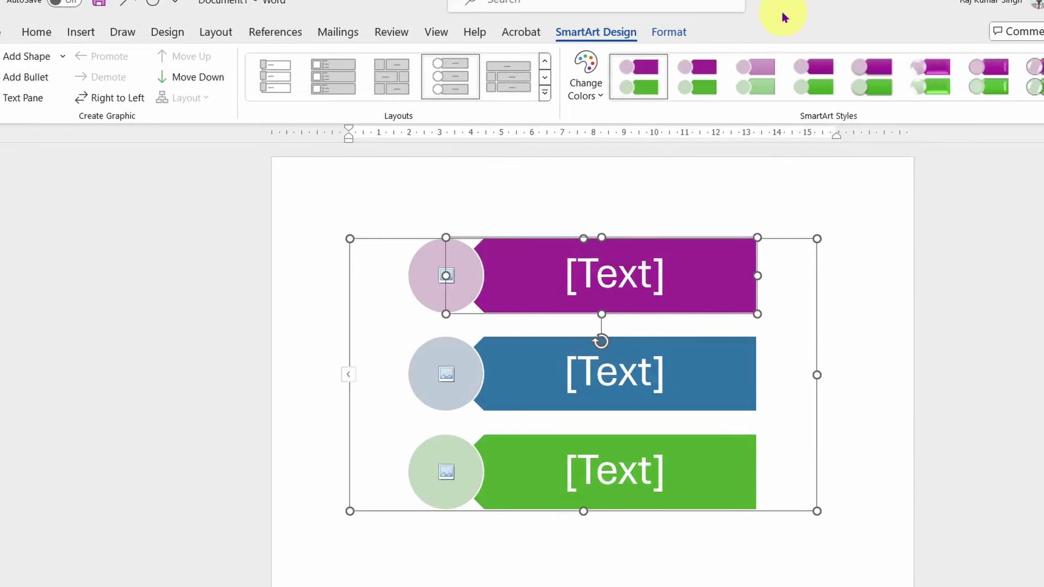
Browse shape styles for the purple top bar and the middle bar without applying any.
left_click(678, 37)
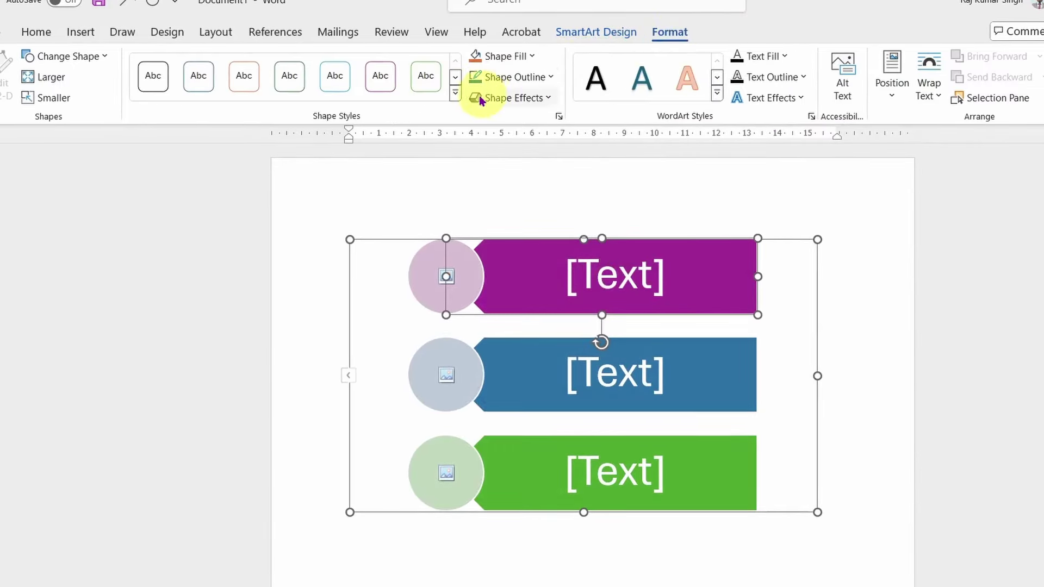
left_click(456, 93)
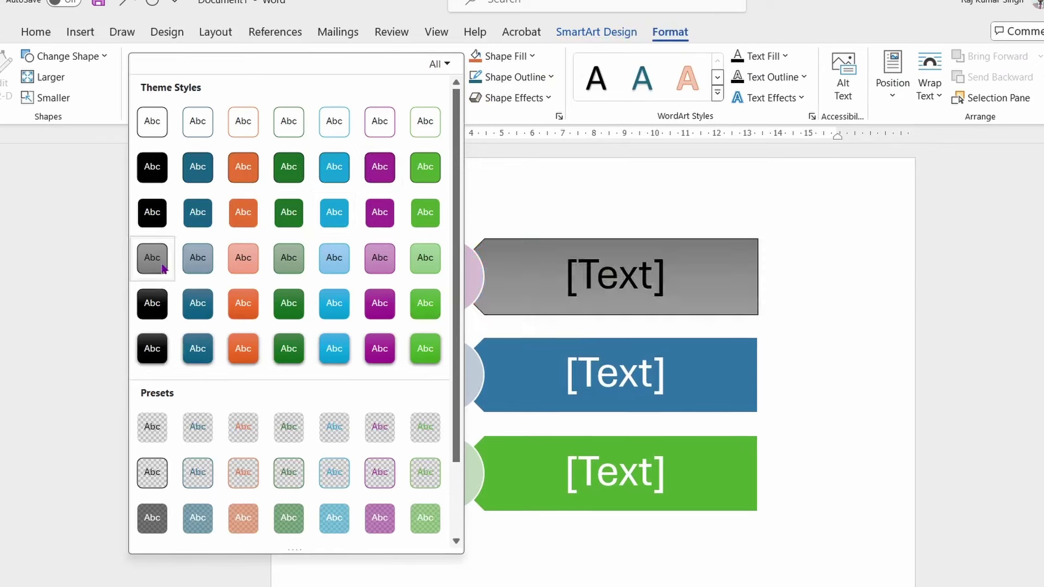
left_click(647, 261)
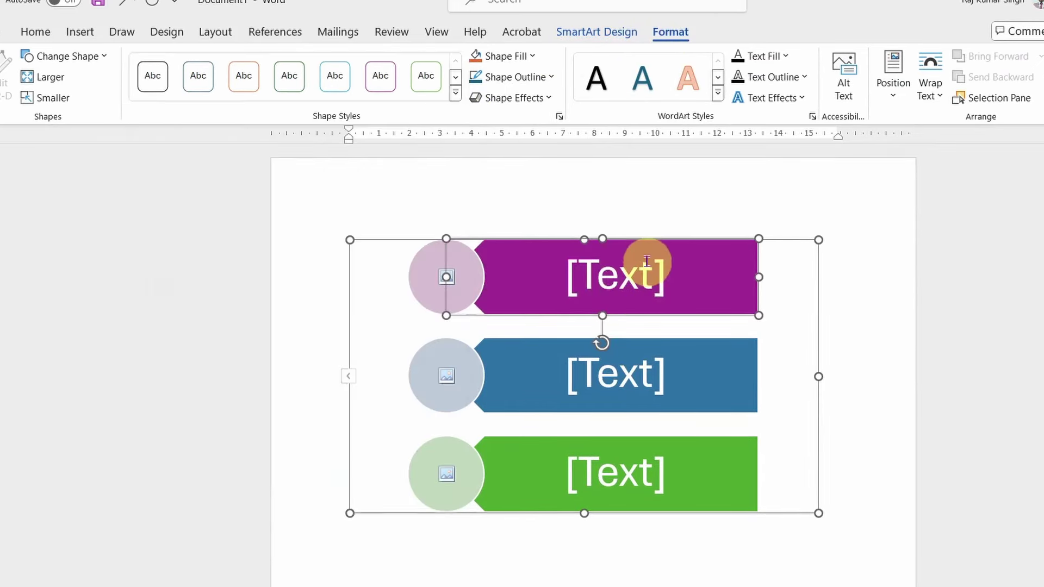
left_click(682, 341)
left_click(451, 96)
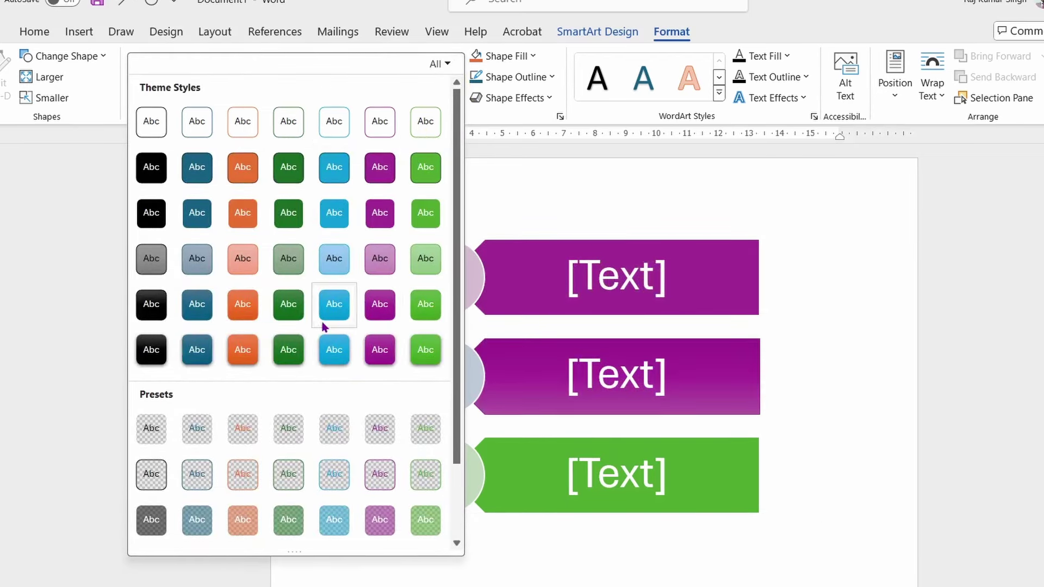
left_click(241, 311)
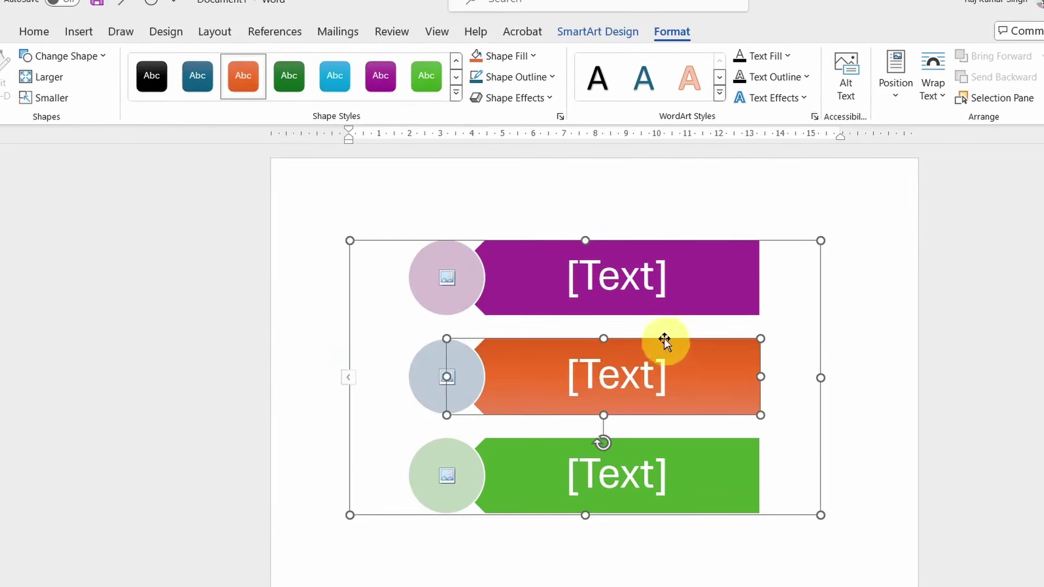
Look through the middle shape's fill and outline colours unchanged, then bring up its shape effects.
left_click(504, 56)
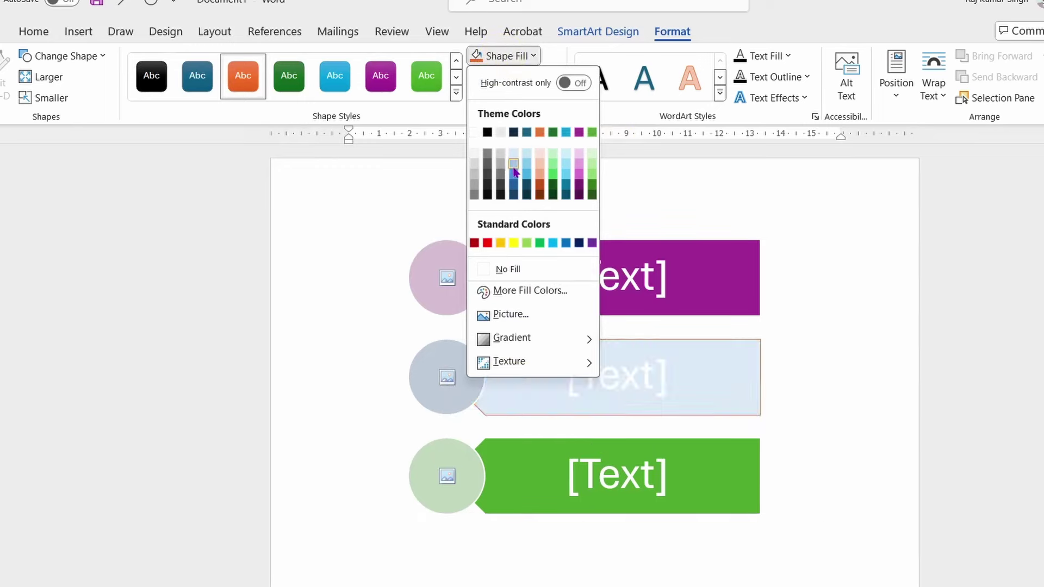
left_click(723, 20)
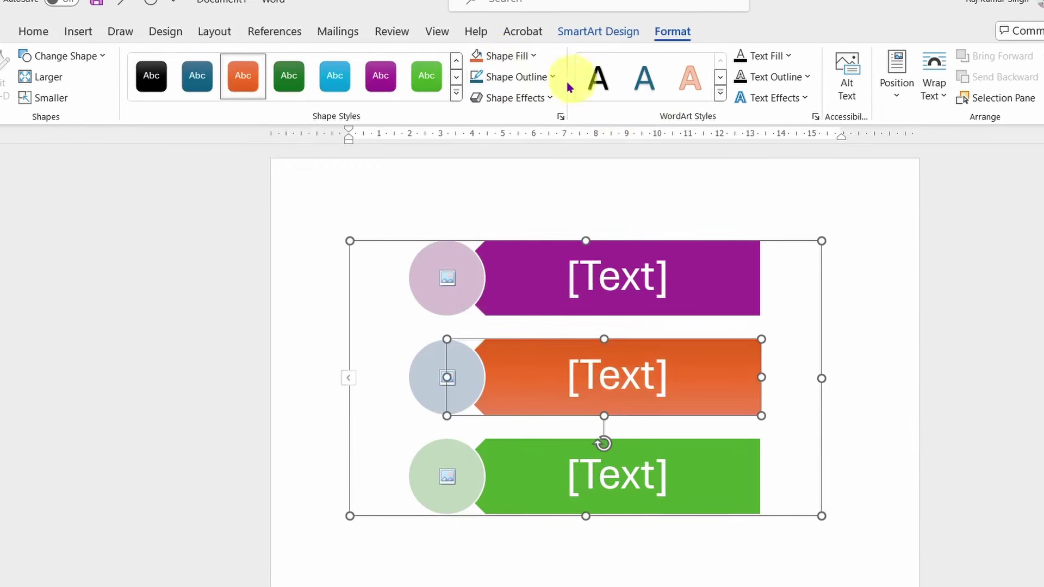
left_click(514, 79)
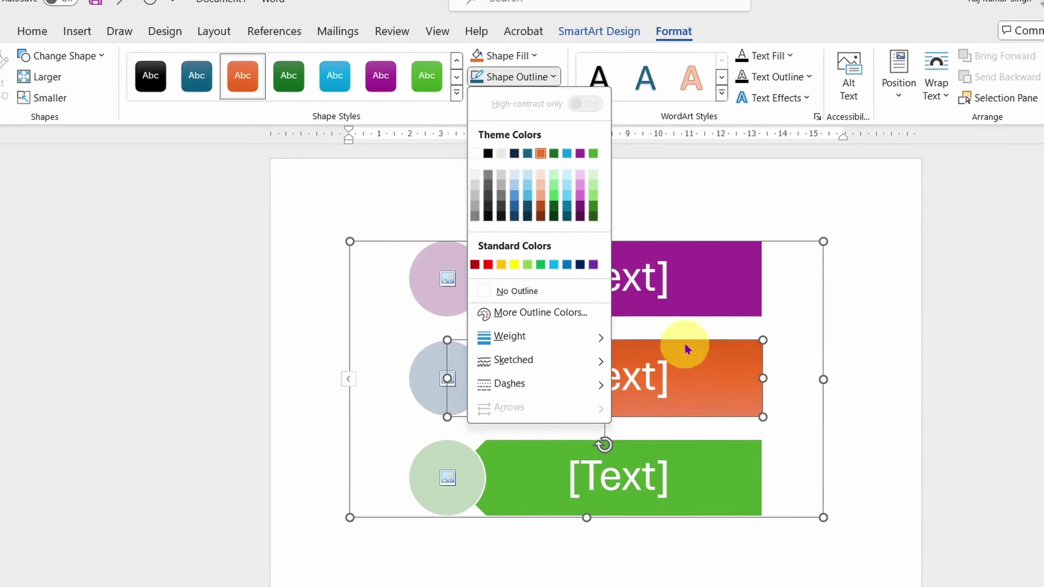
left_click(797, 28)
left_click(532, 106)
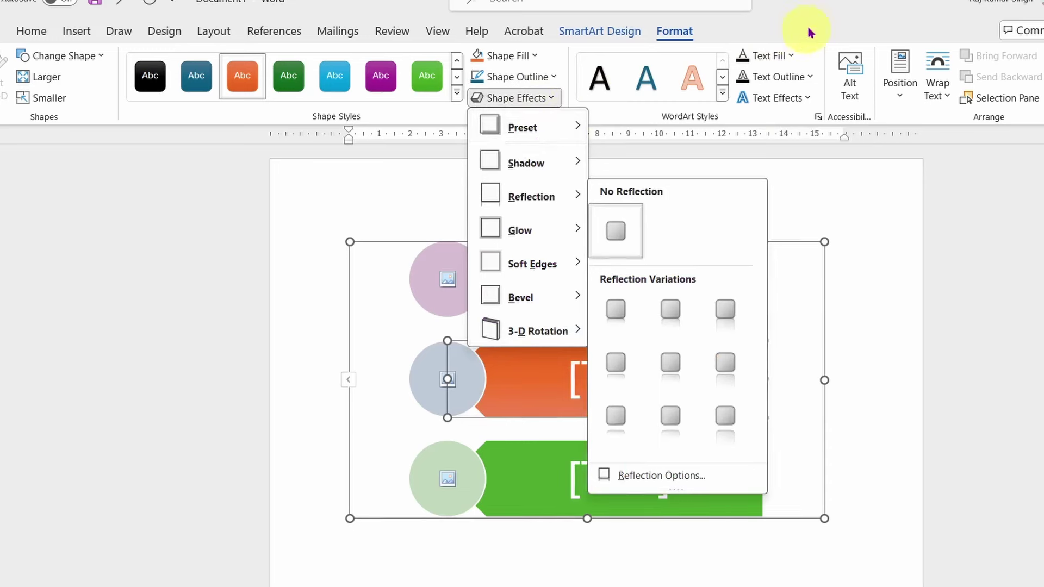
mouse_move(522, 127)
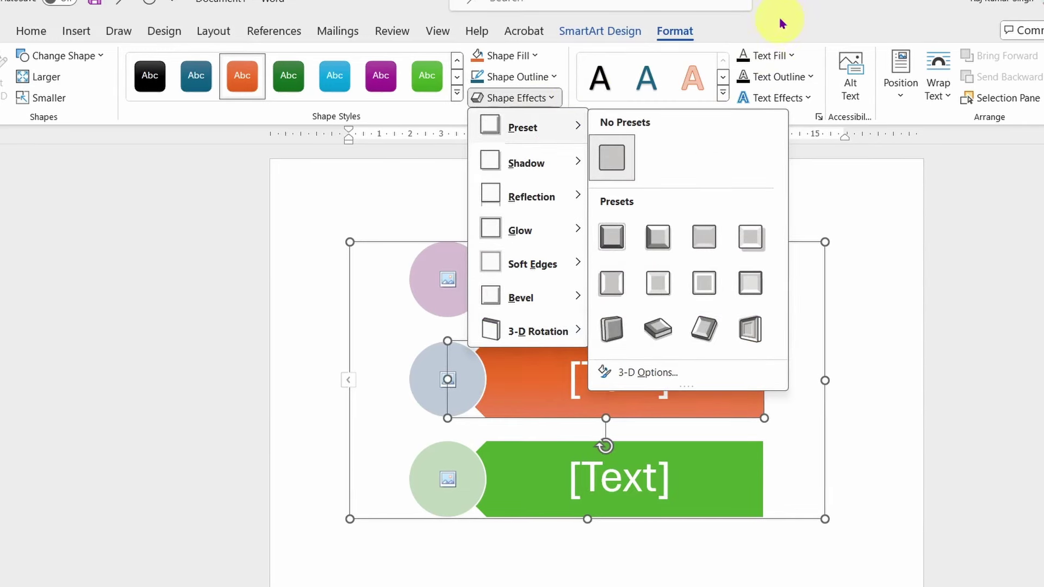
left_click(785, 18)
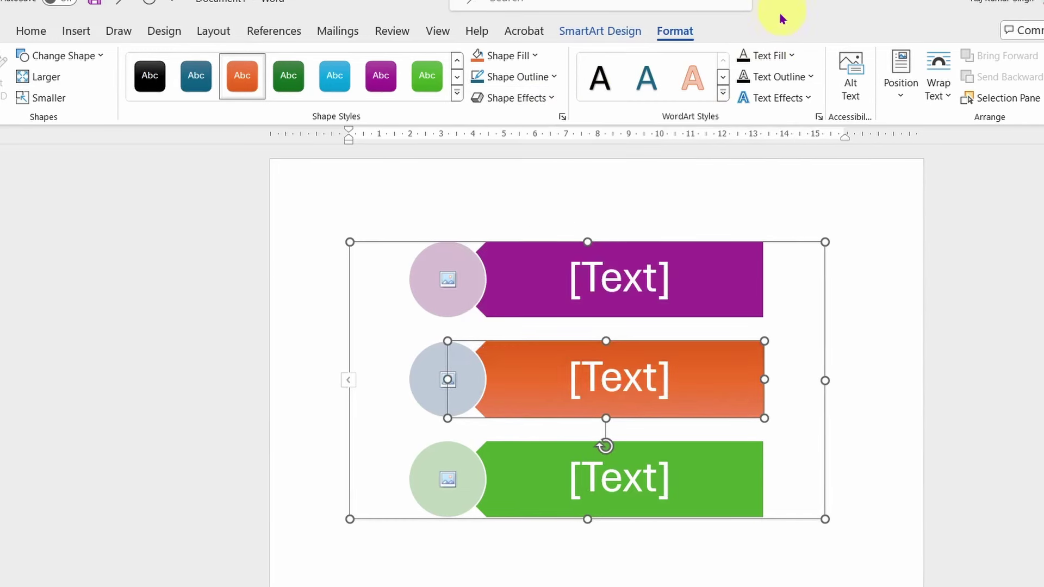
left_click(723, 97)
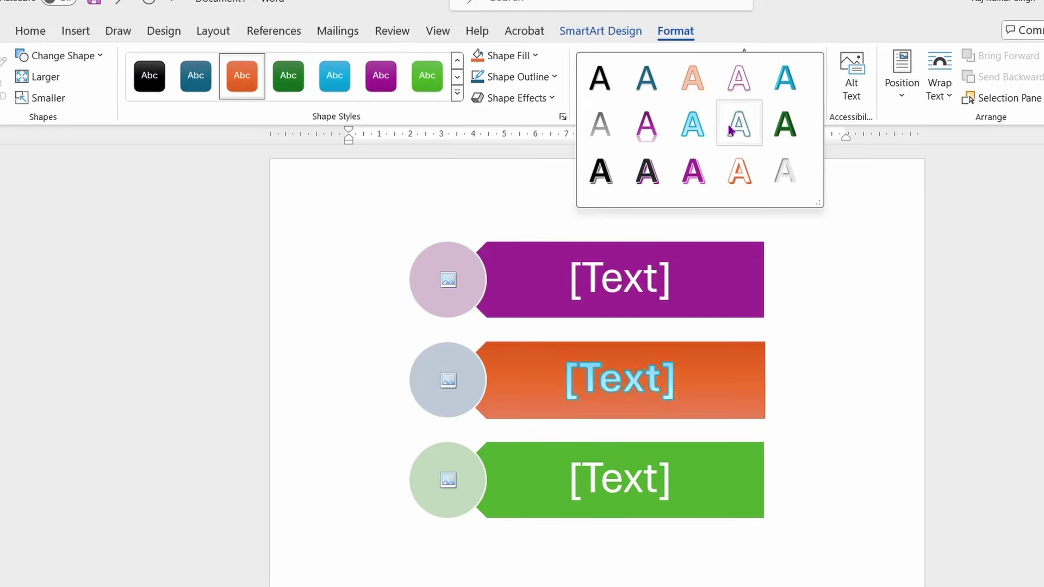
left_click(820, 8)
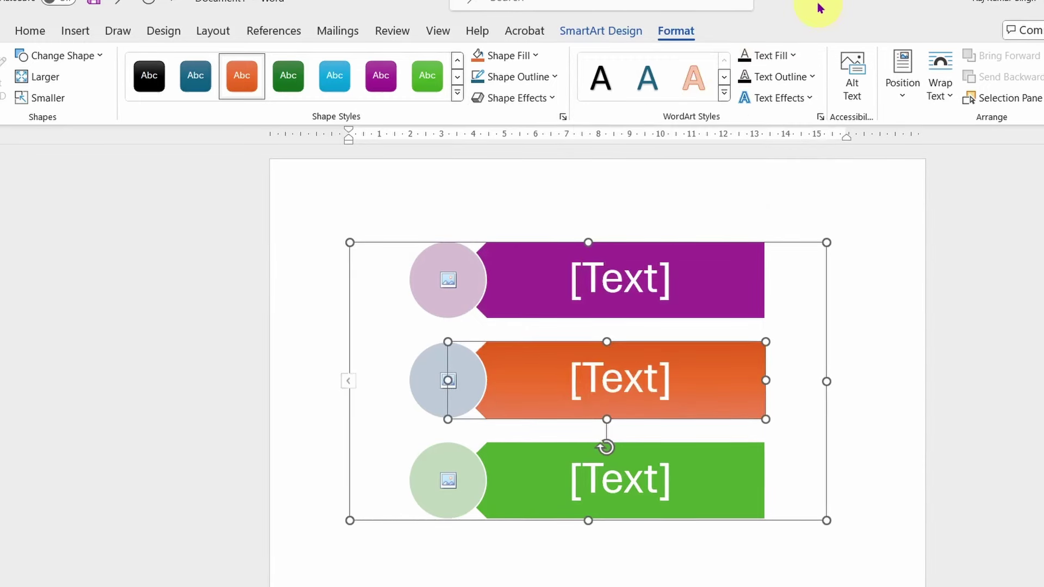
left_click(791, 57)
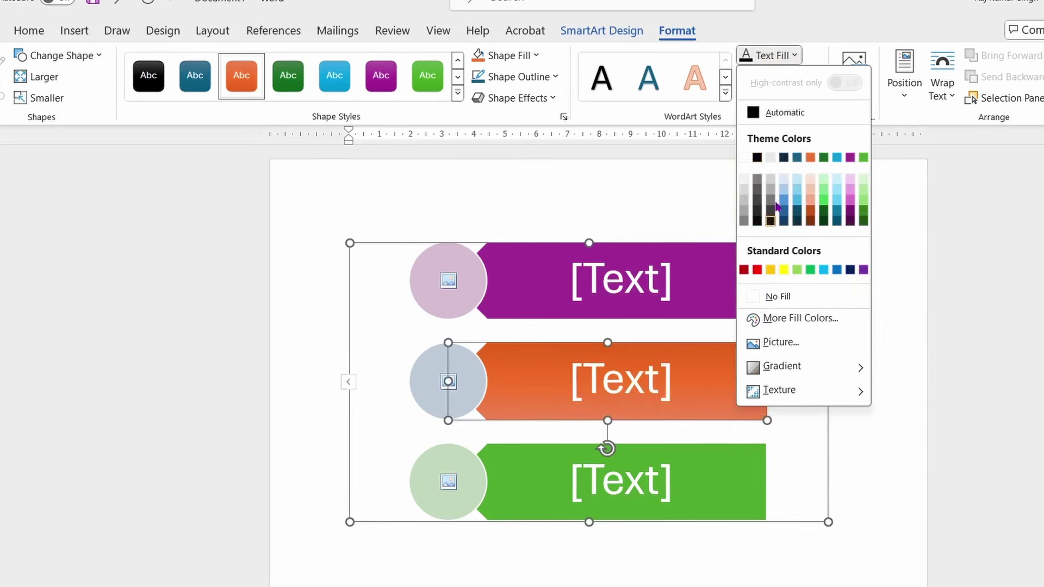
left_click(824, 21)
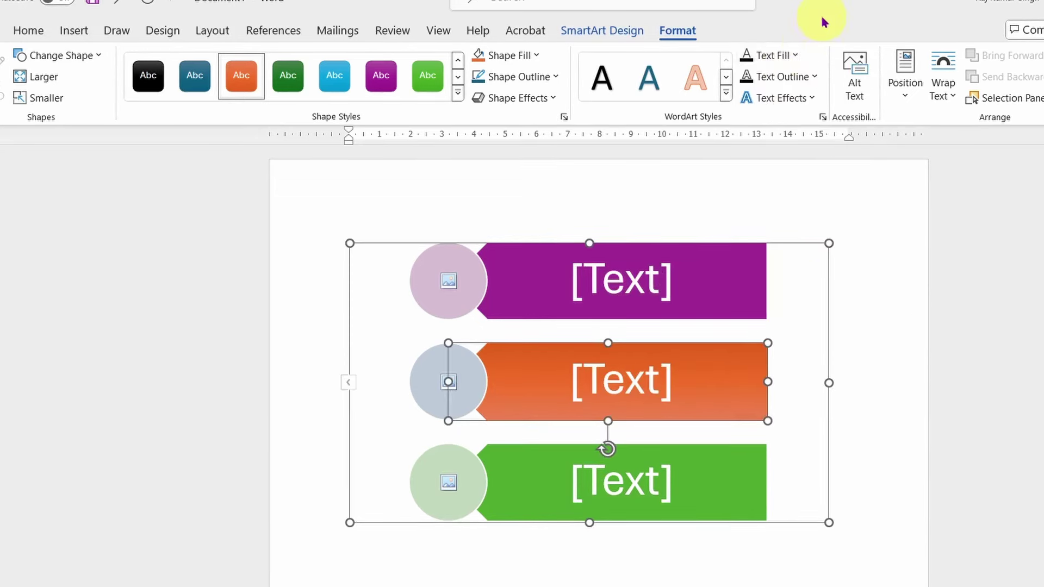
left_click(789, 81)
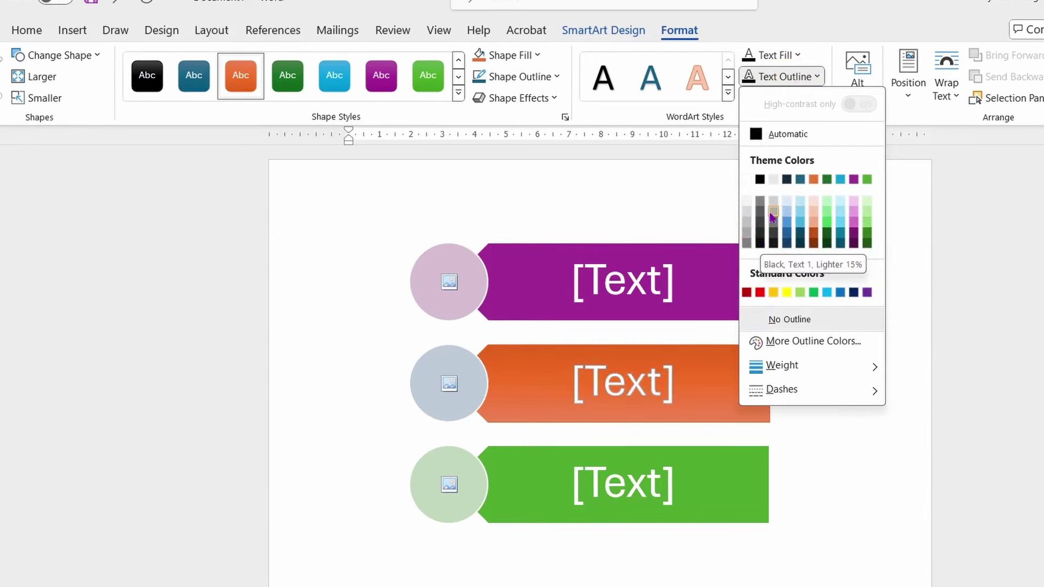
left_click(839, 30)
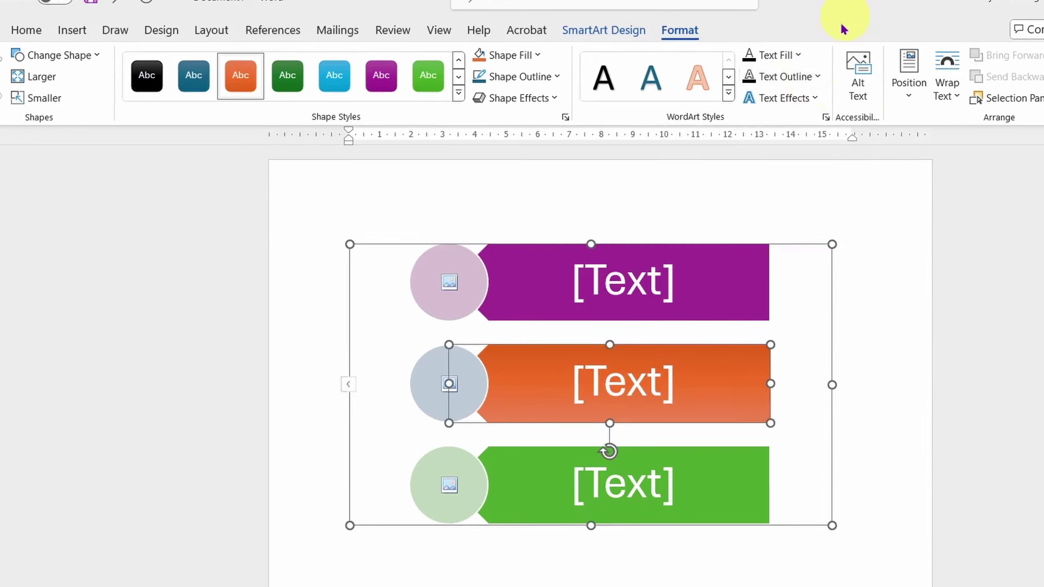
left_click(804, 98)
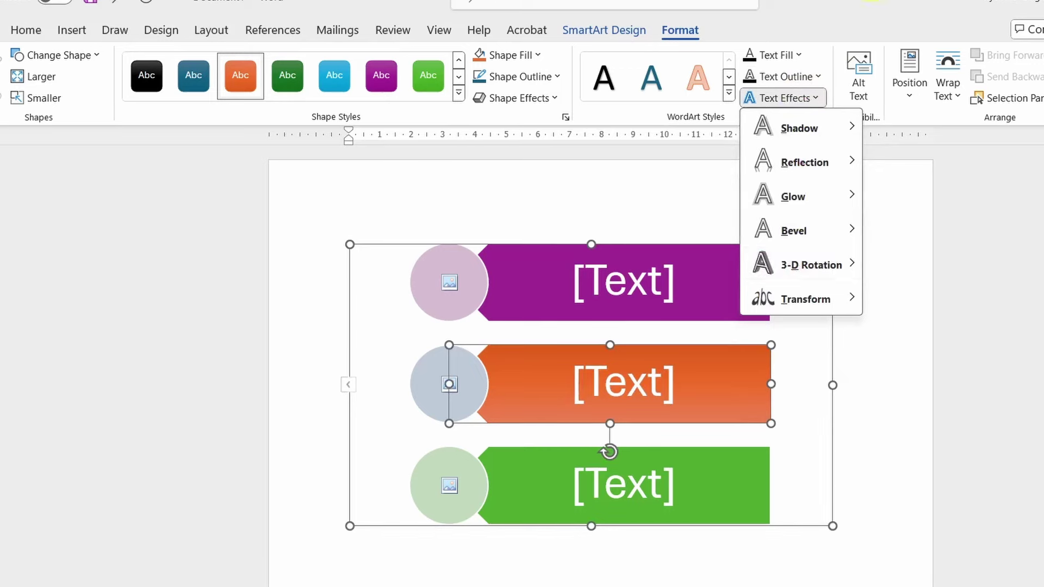
left_click(544, 297)
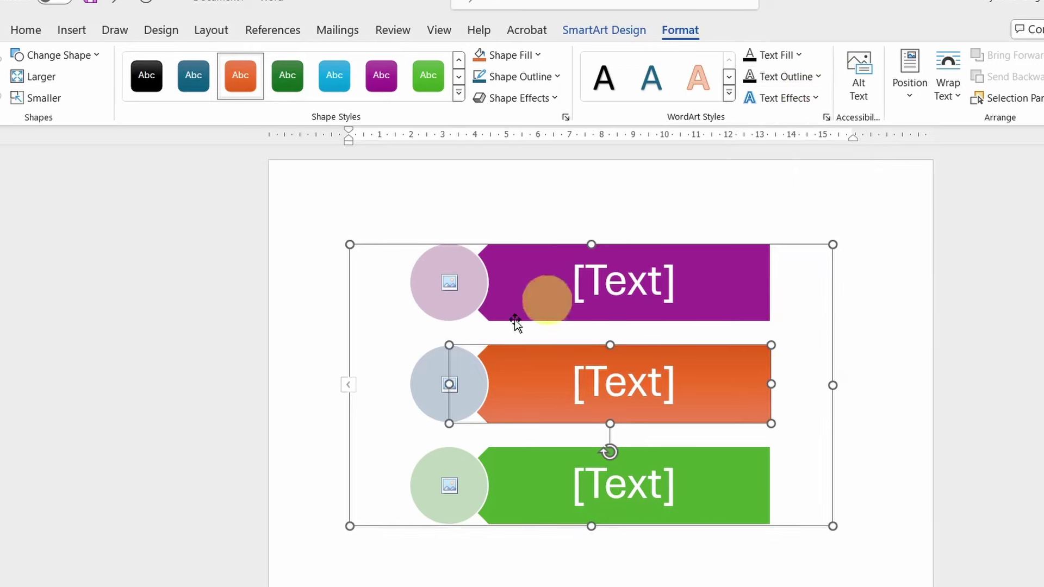
Insert the stock photo of apples in a bowl into the top picture circle.
left_click(451, 283)
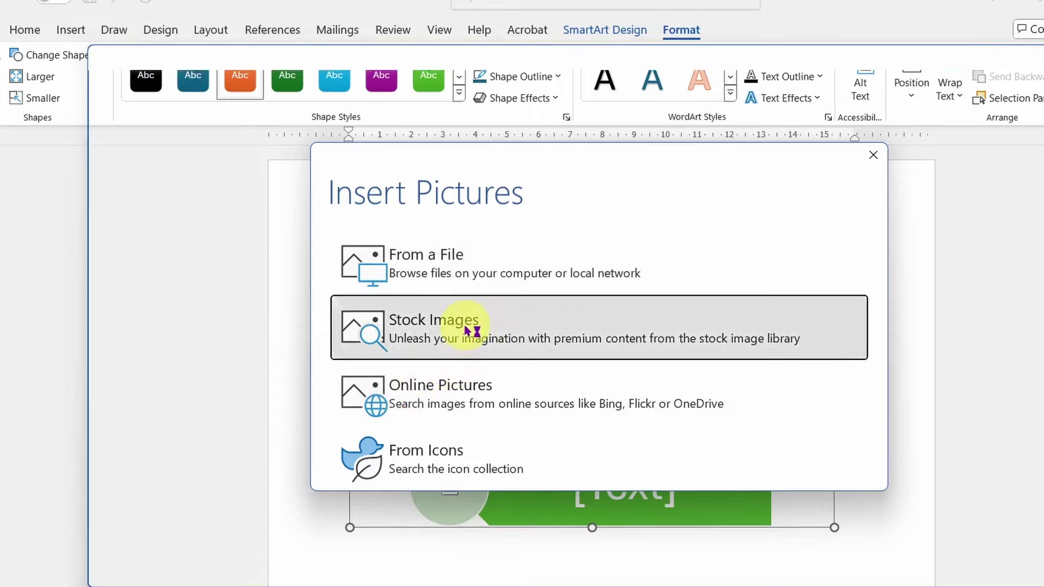
left_click(465, 329)
type("apple")
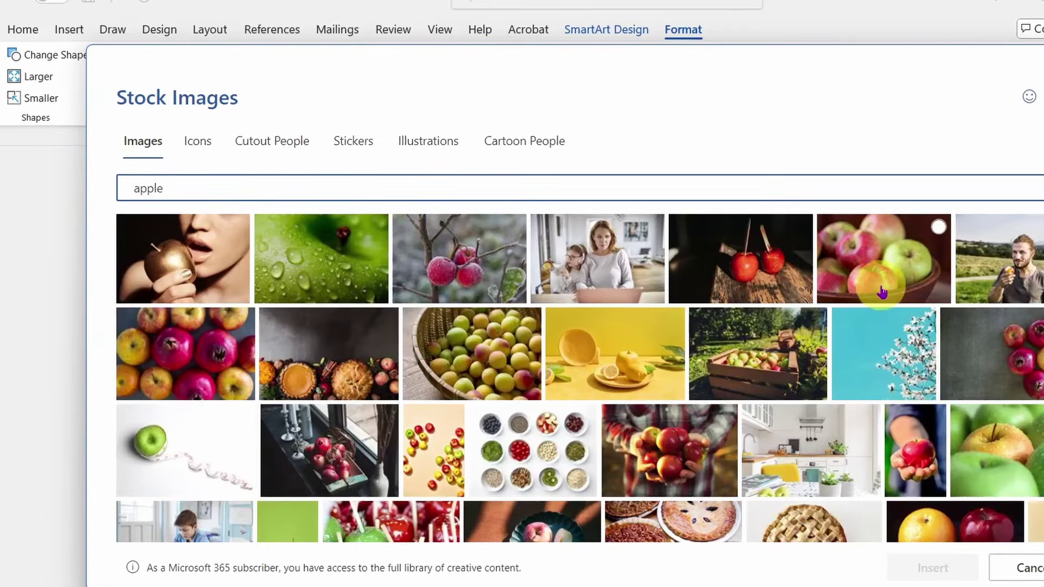
left_click(937, 229)
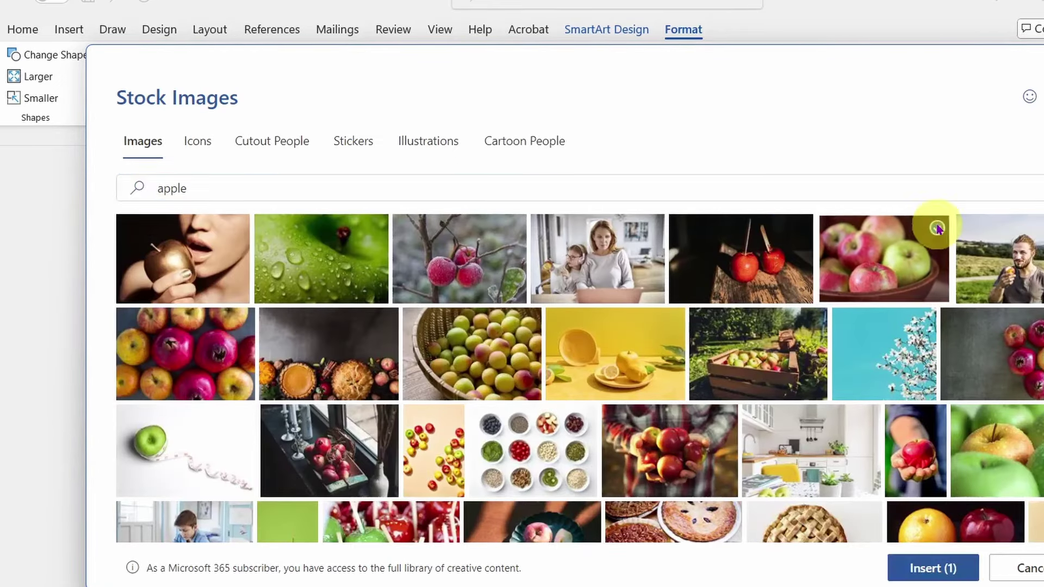
left_click(931, 568)
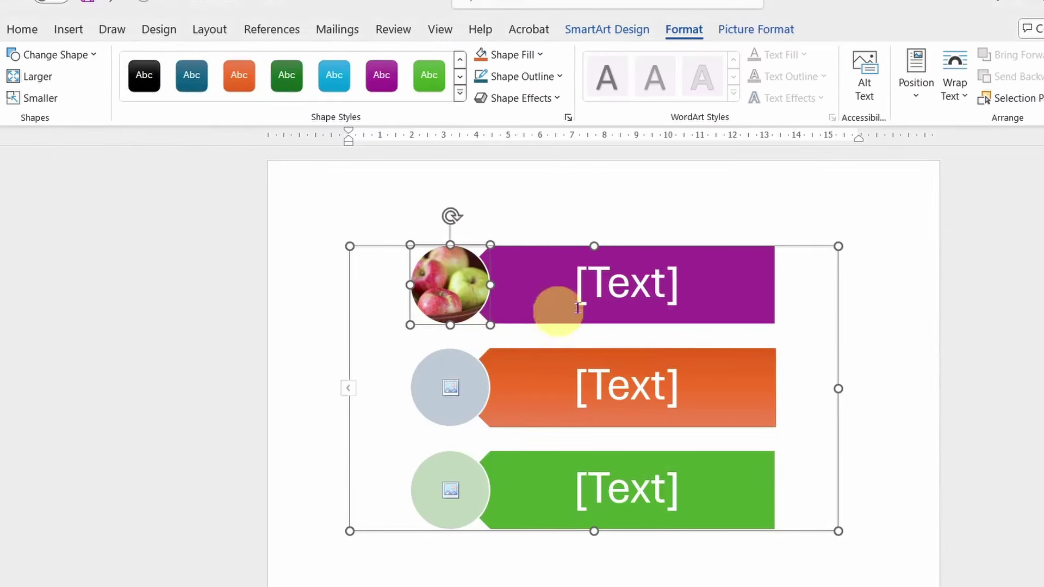
Type 'This apple is fresh' into the purple top bar and deselect the diagram.
left_click(634, 284)
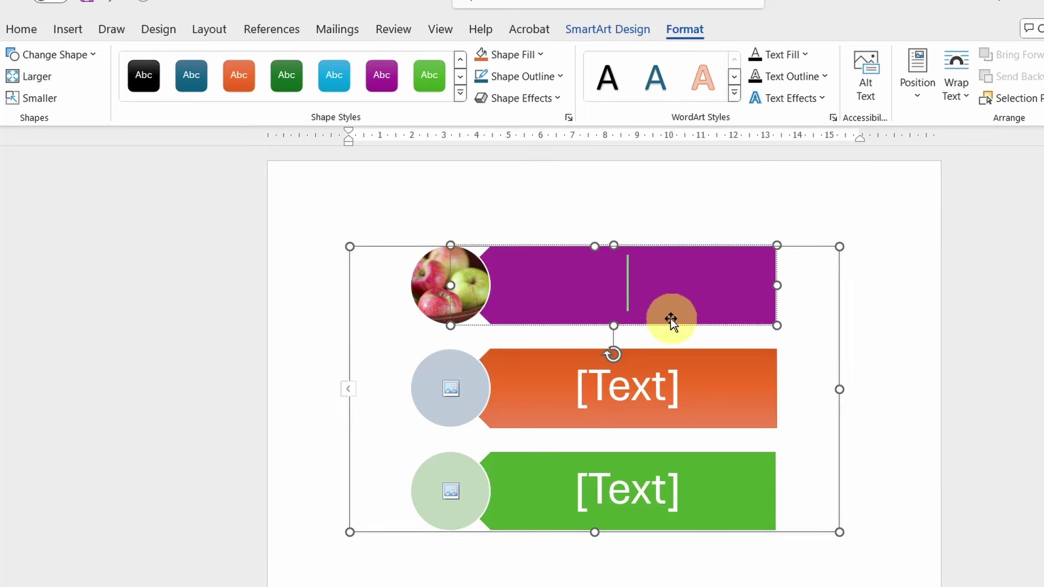
type("This")
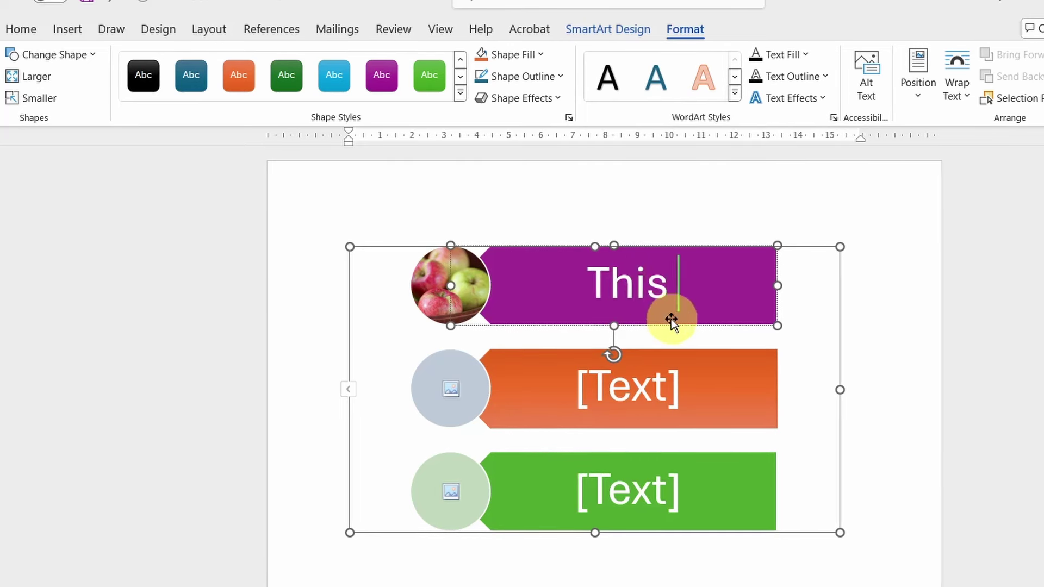
type(" apple")
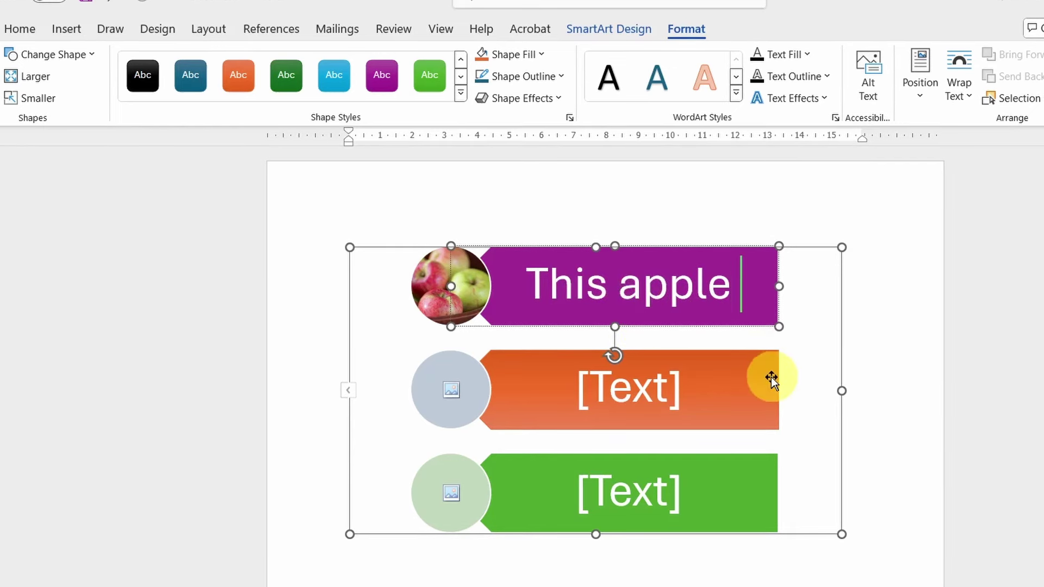
type(" is fr")
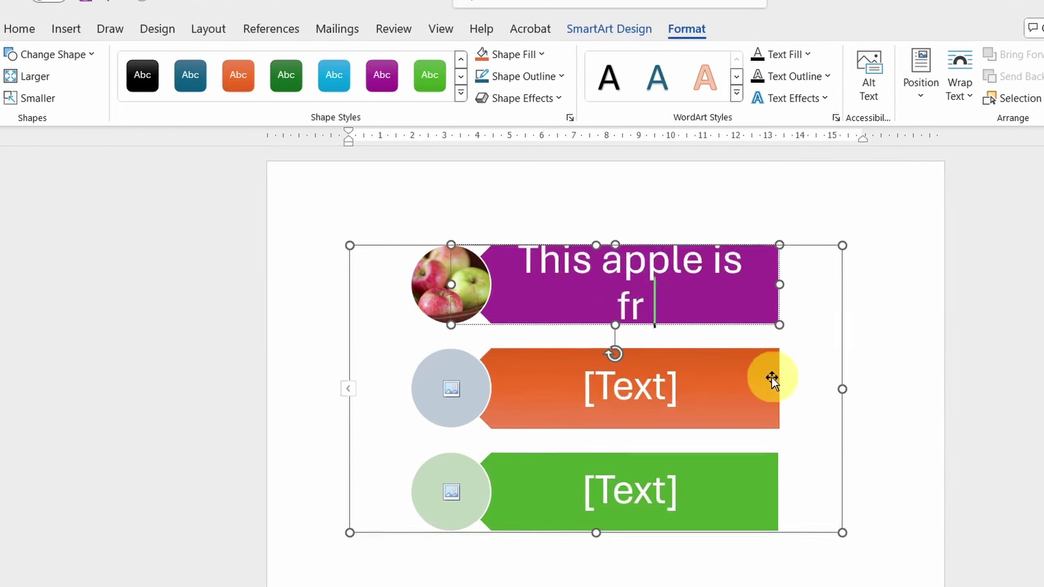
type("esh")
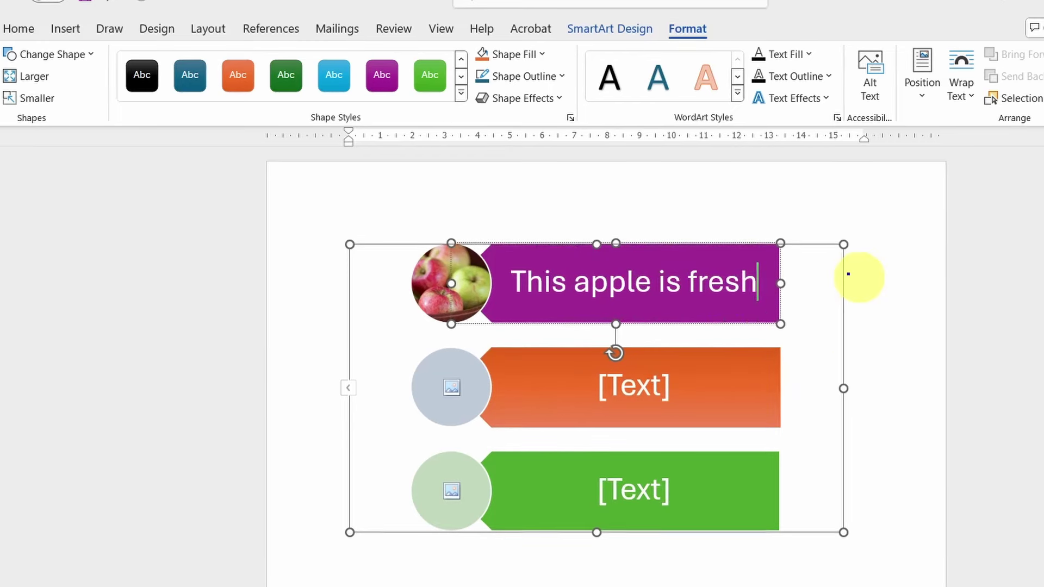
left_click(847, 275)
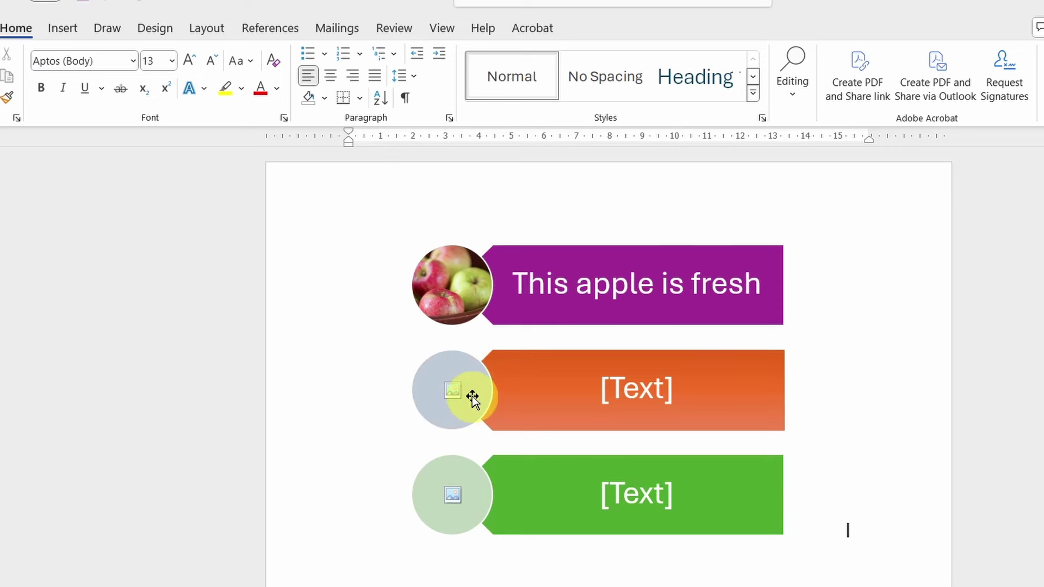
Search stock images for 'mango' and insert the assorted fruits-and-vegetables photo into the middle circle.
left_click(59, 25)
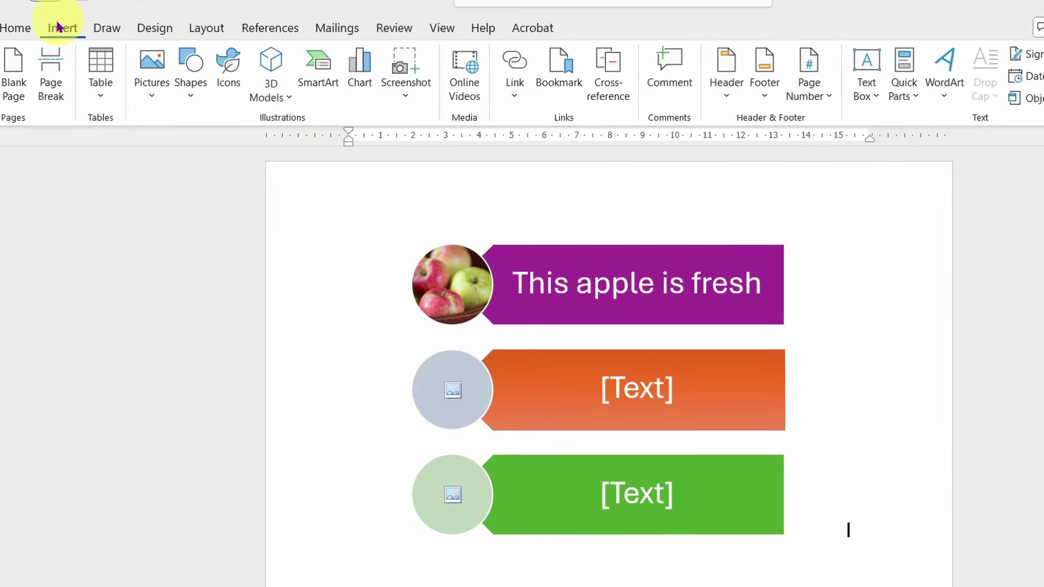
left_click(153, 104)
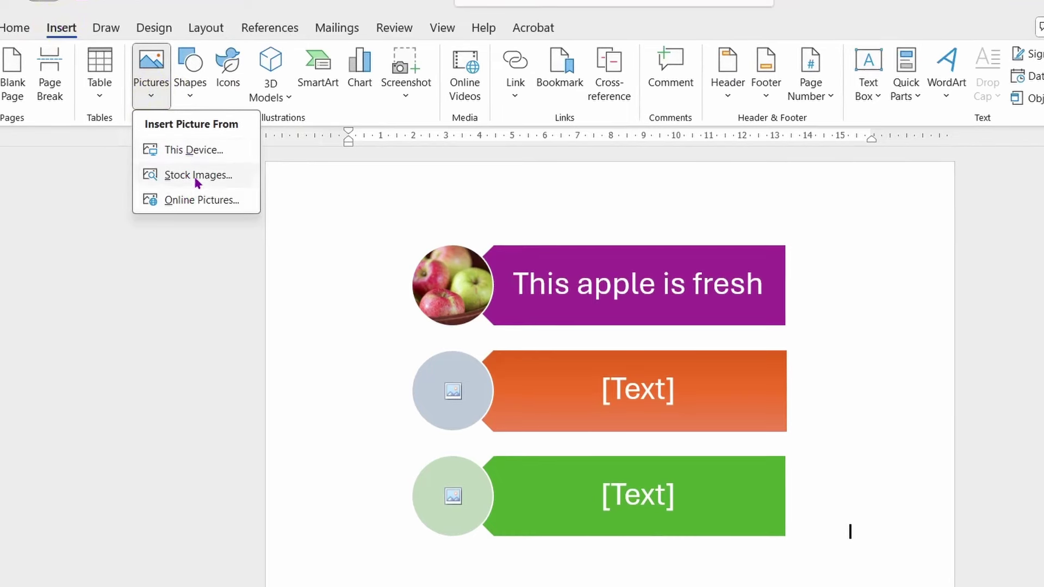
left_click(453, 394)
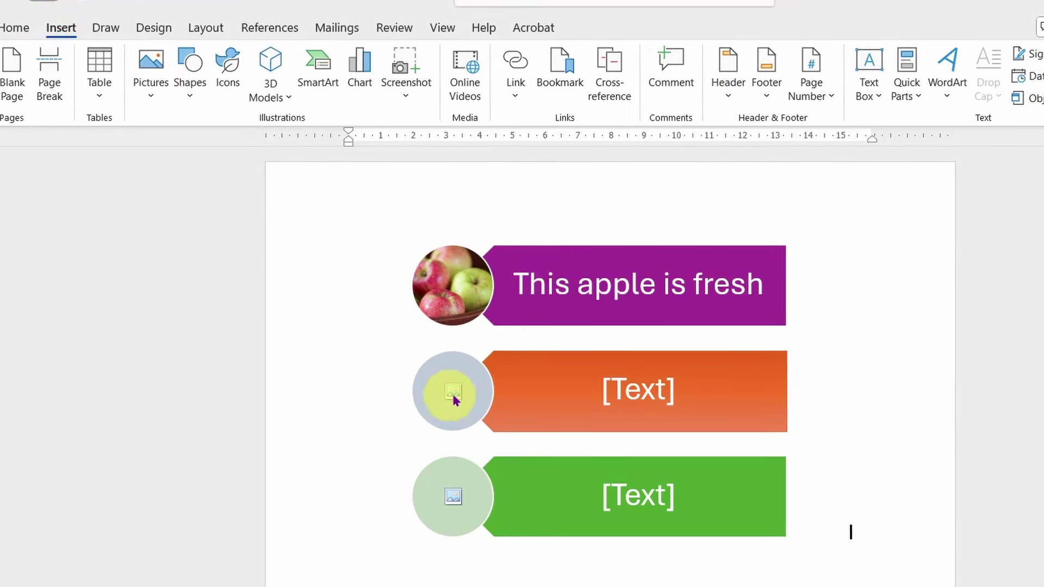
left_click(452, 330)
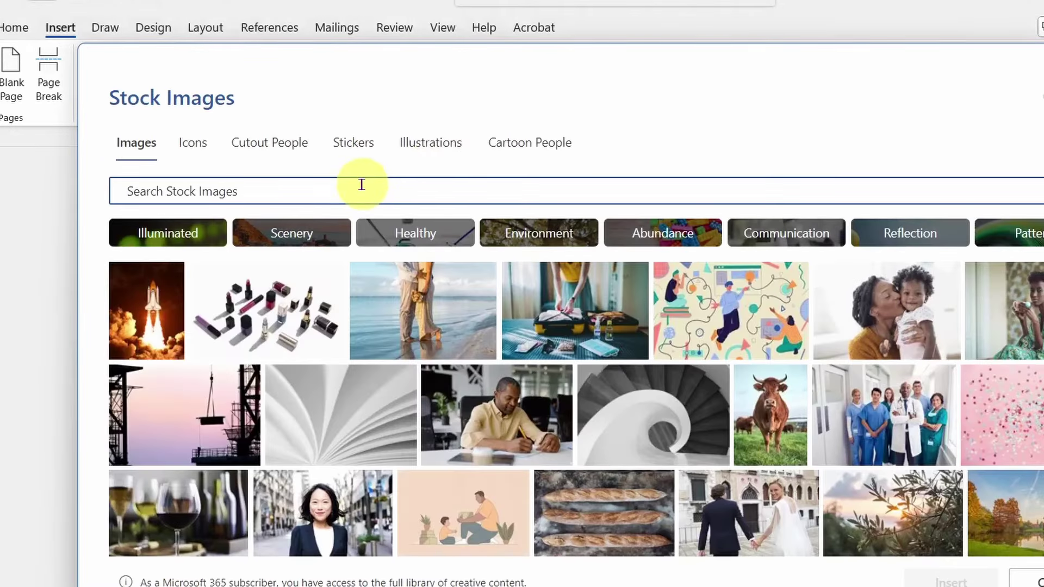
type("mango")
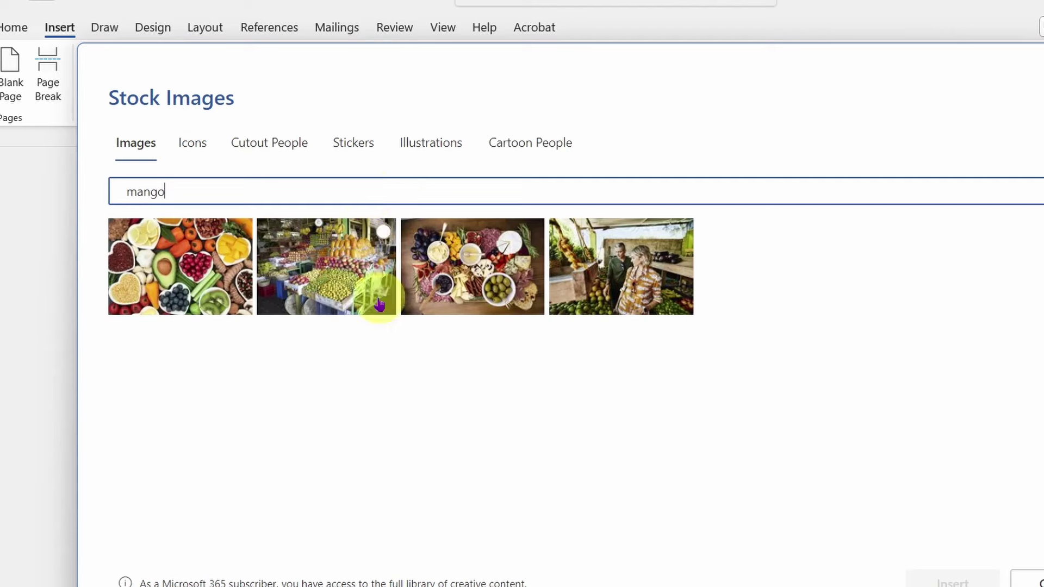
left_click(180, 261)
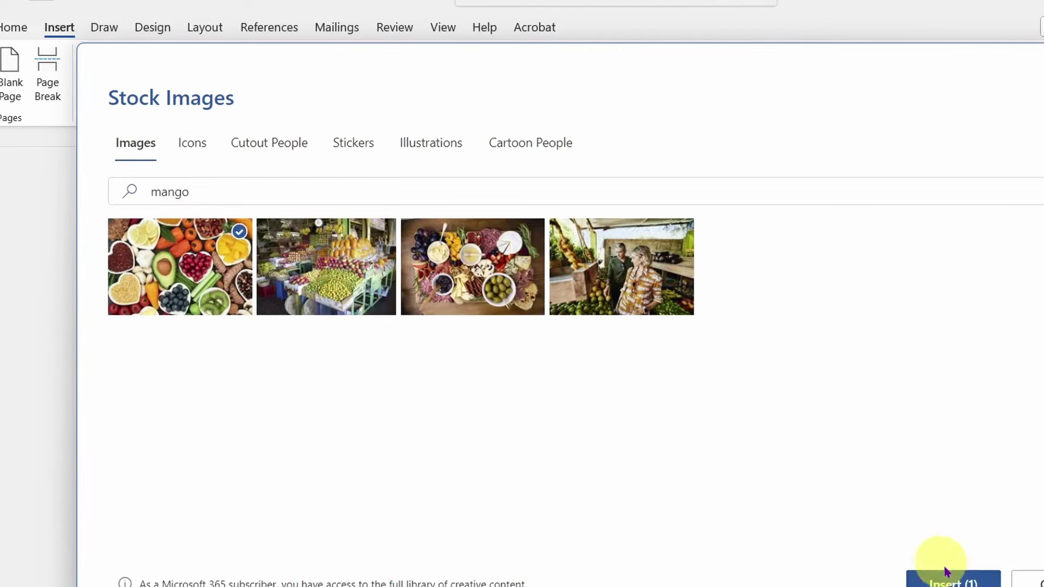
left_click(953, 581)
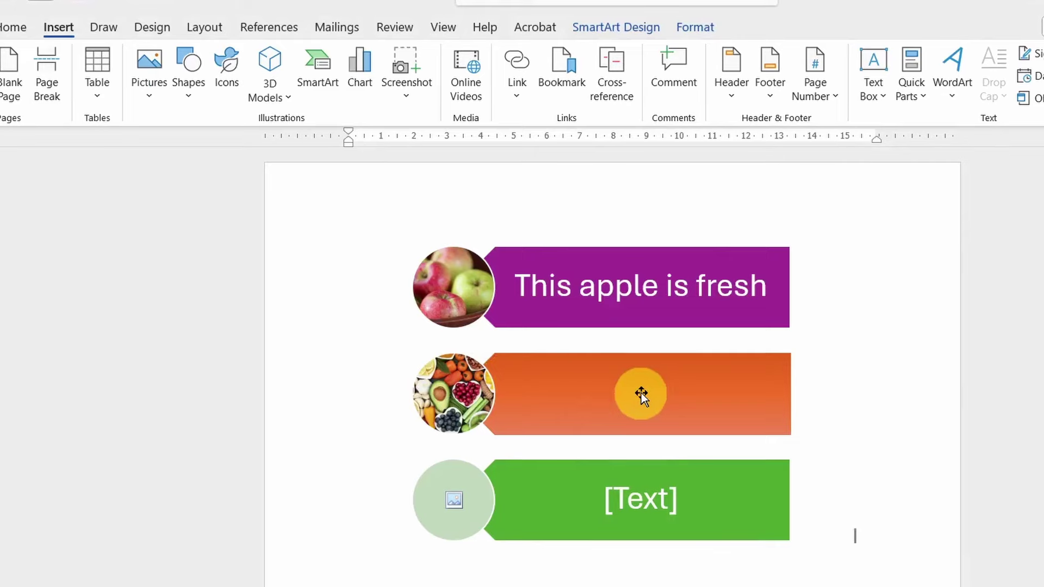
Search stock images for 'vegetable' and insert the vegetable-market photo into the bottom circle.
left_click(451, 505)
left_click(466, 333)
type("ve")
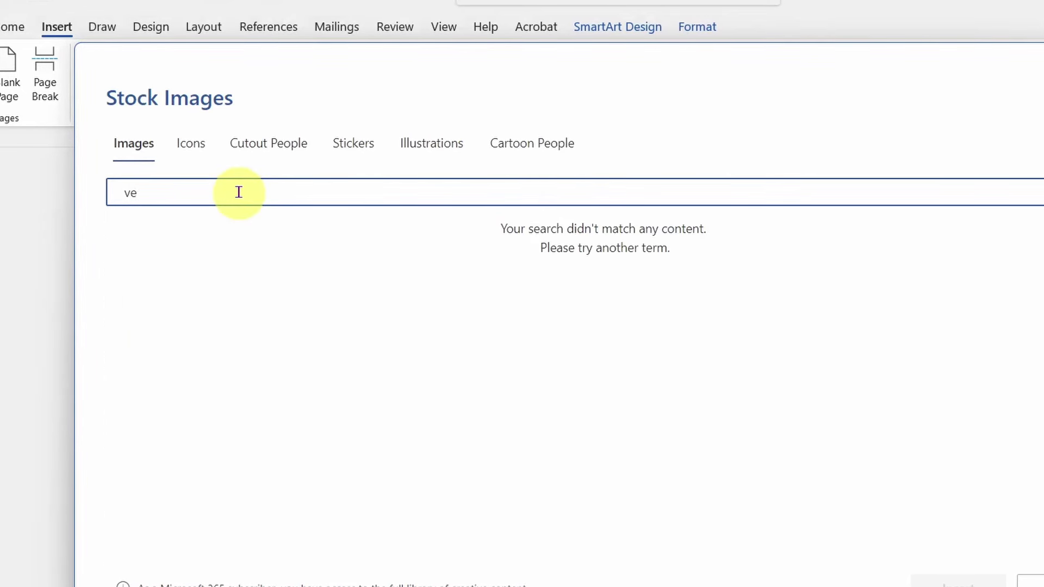
type("getabl")
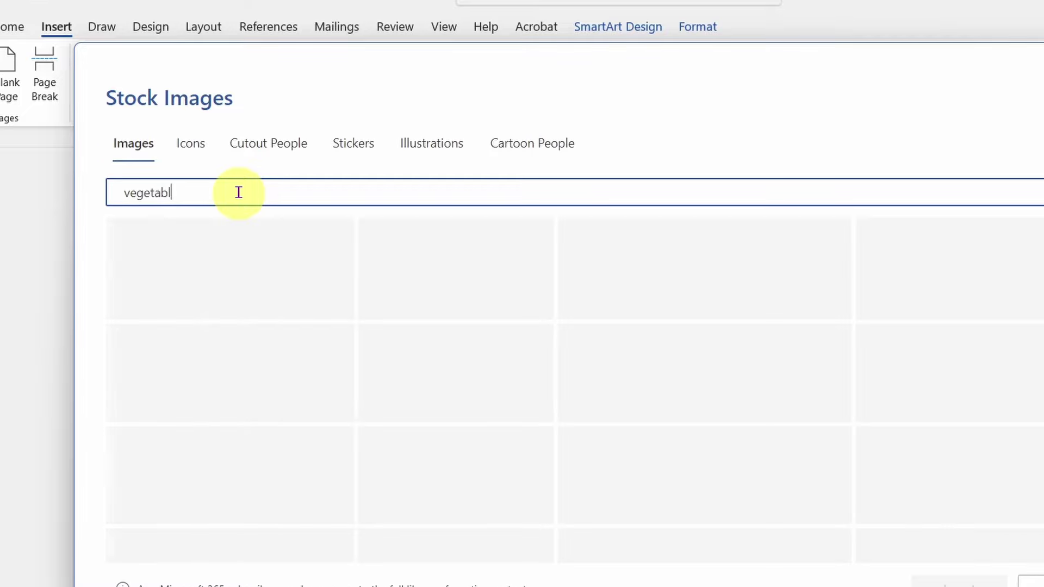
type("e")
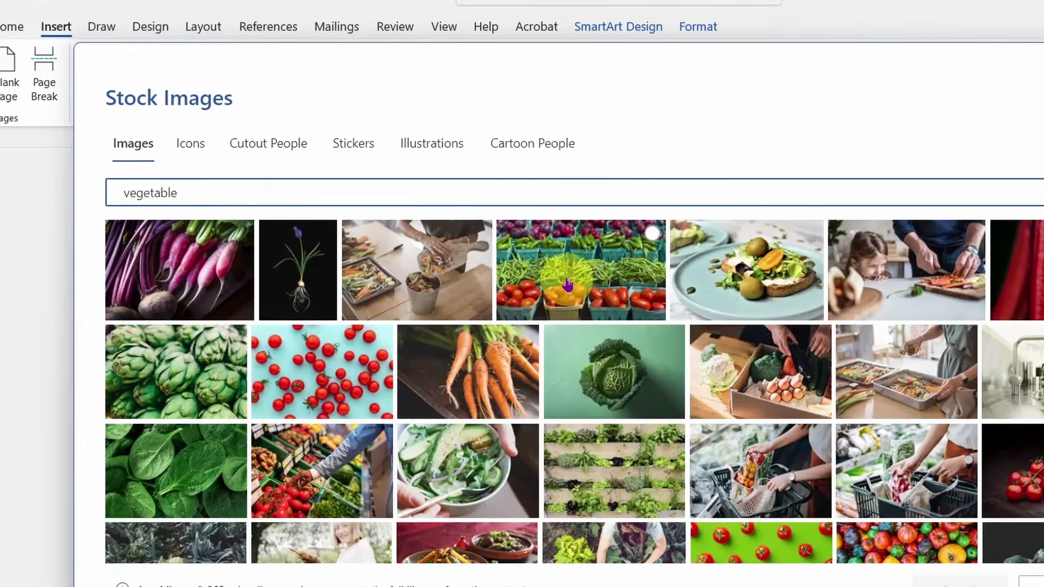
left_click(568, 280)
left_click(970, 584)
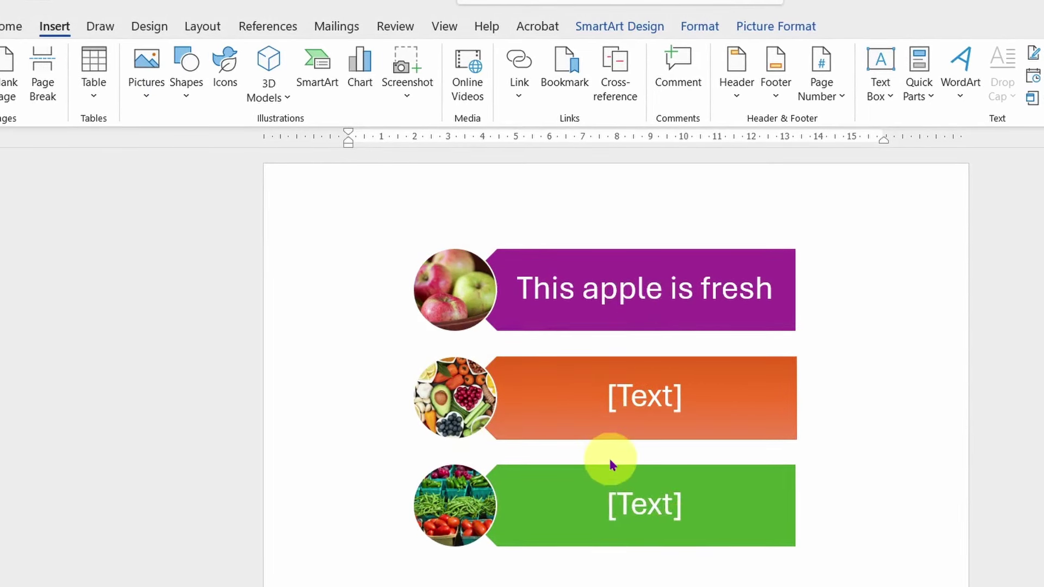
Select the whole SmartArt graphic and set its text wrapping to In Front of Text.
left_click(550, 250)
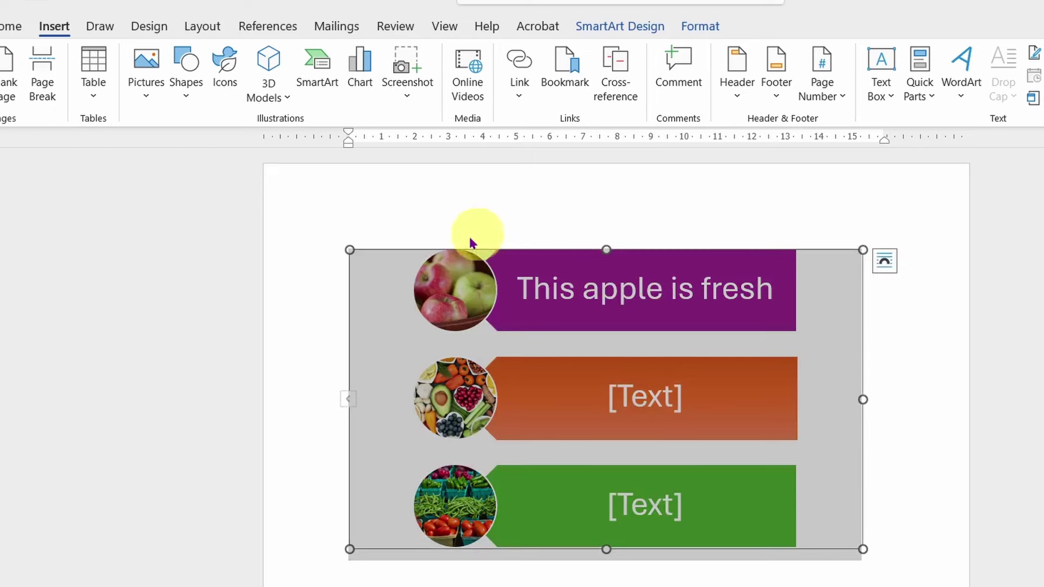
left_click(403, 254)
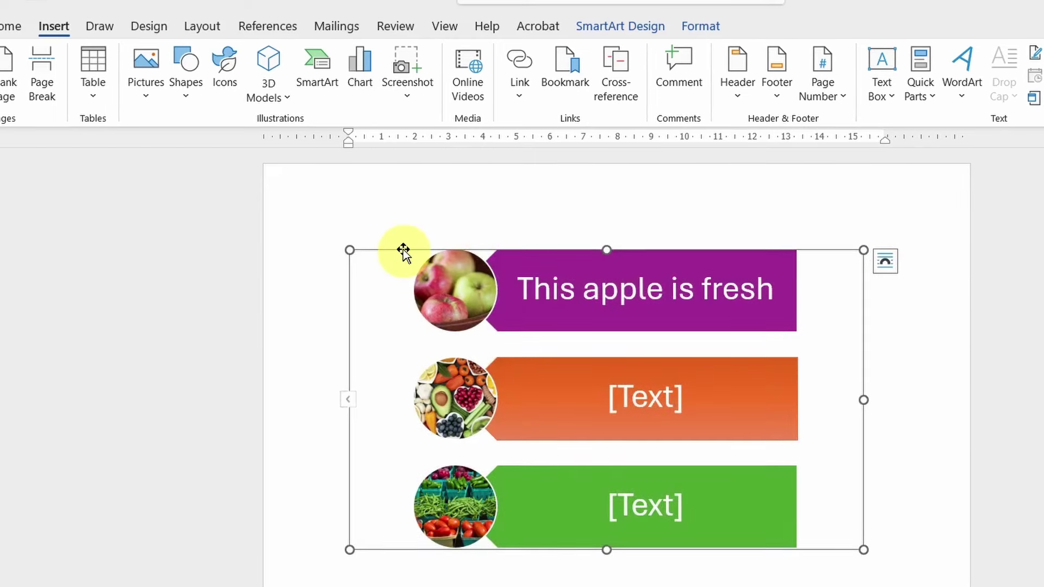
left_click(488, 290)
left_click(434, 261)
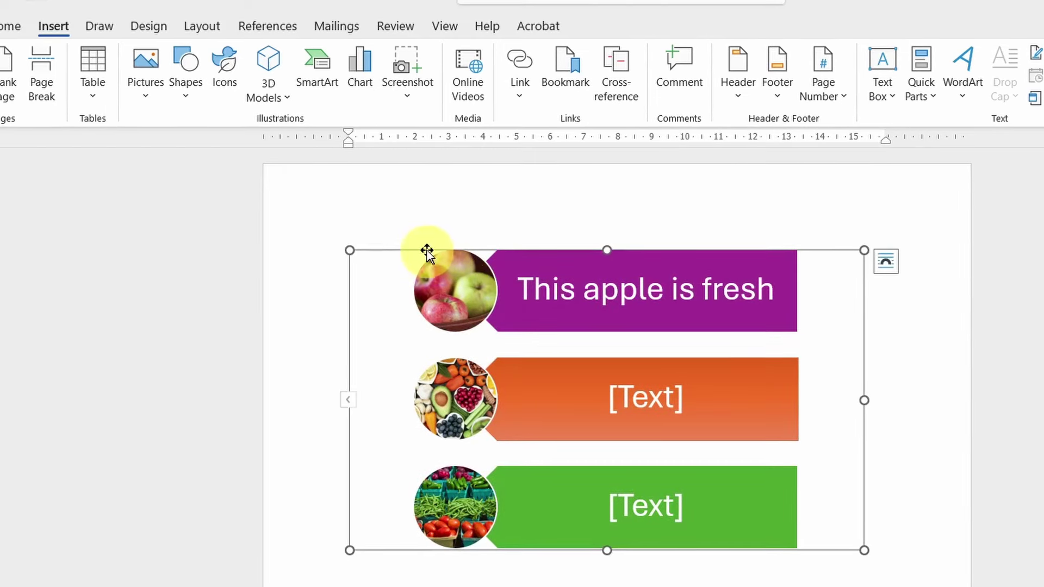
left_click(332, 318)
left_click(380, 284)
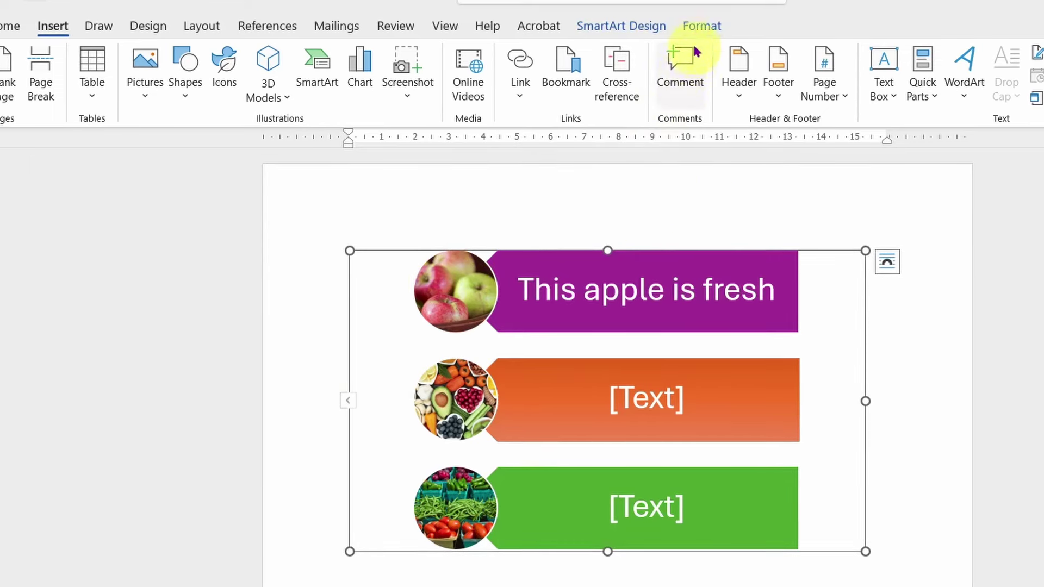
left_click(700, 28)
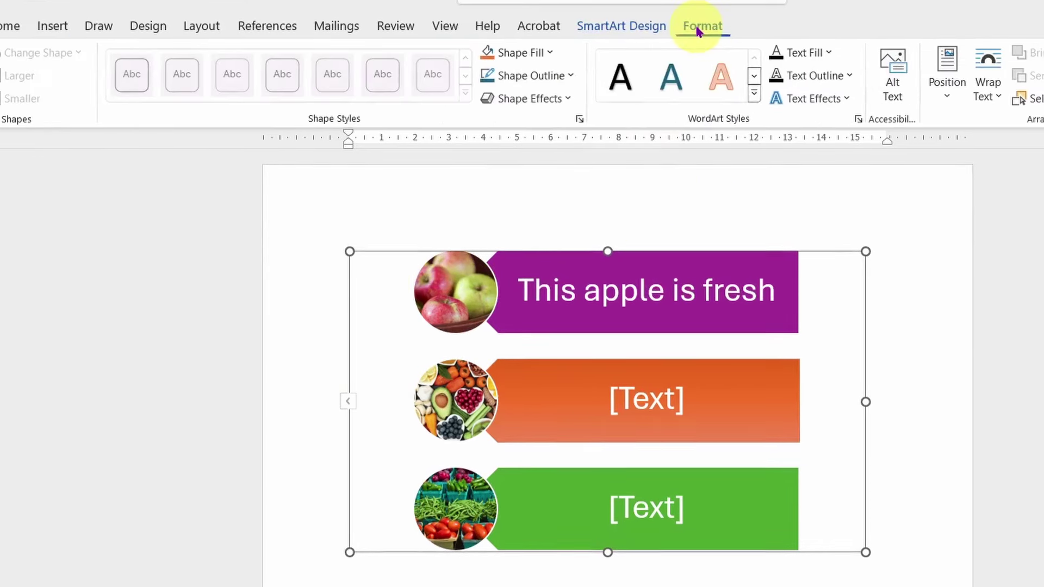
left_click(994, 94)
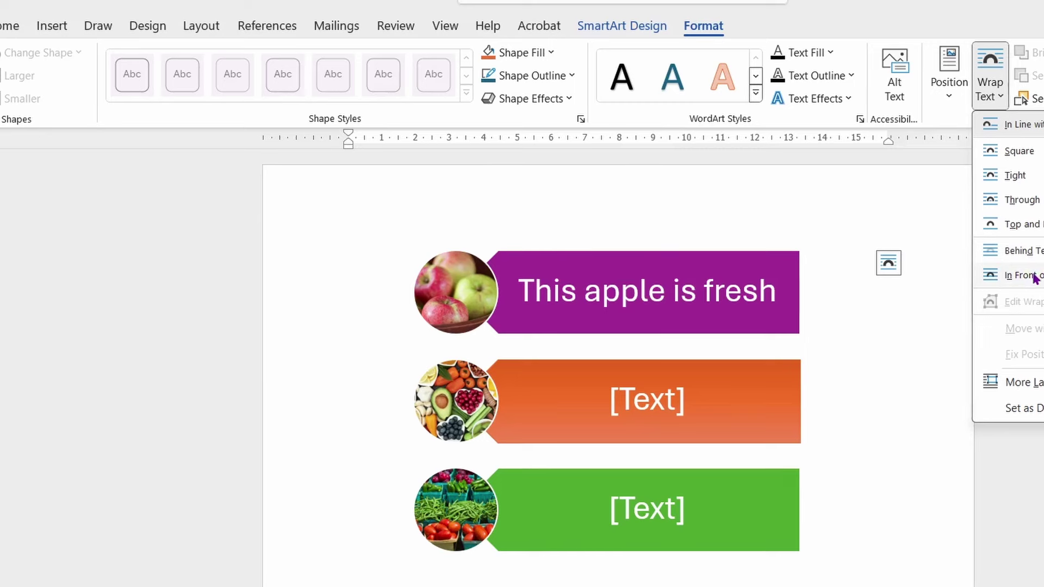
left_click(1006, 277)
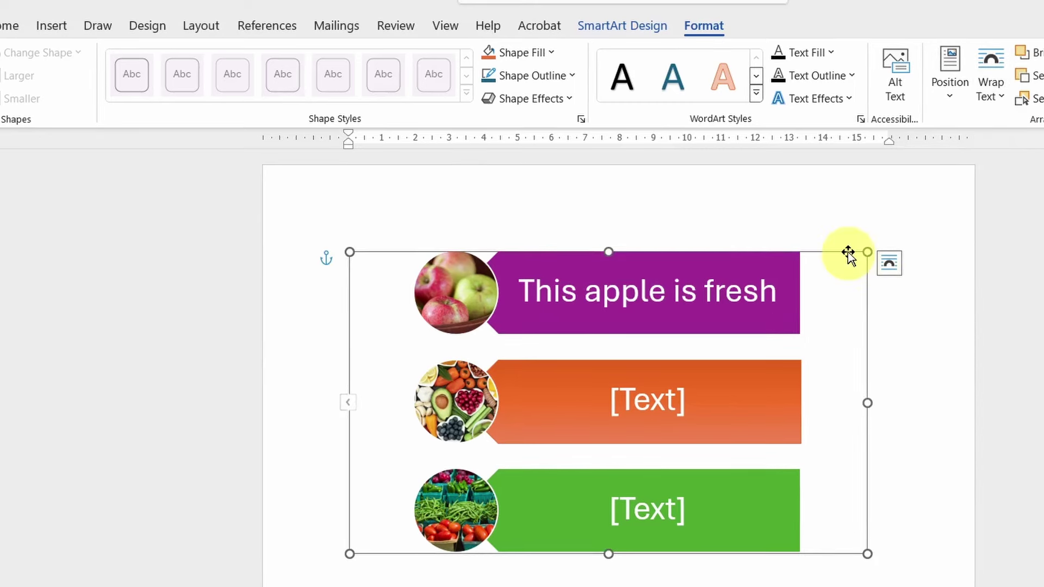
Drag the graphic lower on the page and resize it to a more compact size.
mouse_move(850, 252)
left_mouse_down()
mouse_move(879, 325)
mouse_move(825, 250)
mouse_move(892, 247)
mouse_move(876, 295)
mouse_move(864, 230)
mouse_move(896, 264)
left_mouse_up()
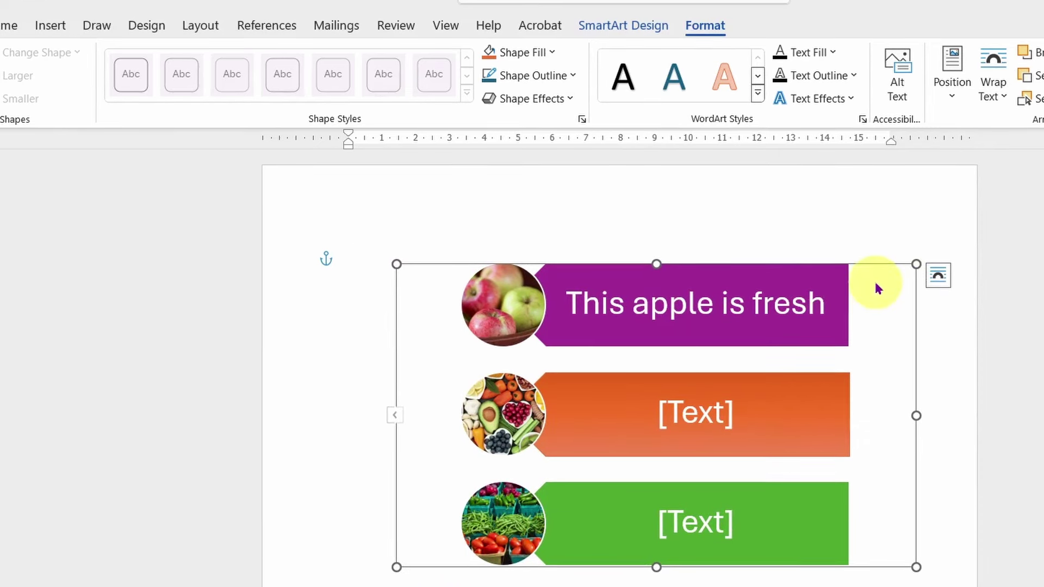
left_click_drag(917, 264, 733, 378)
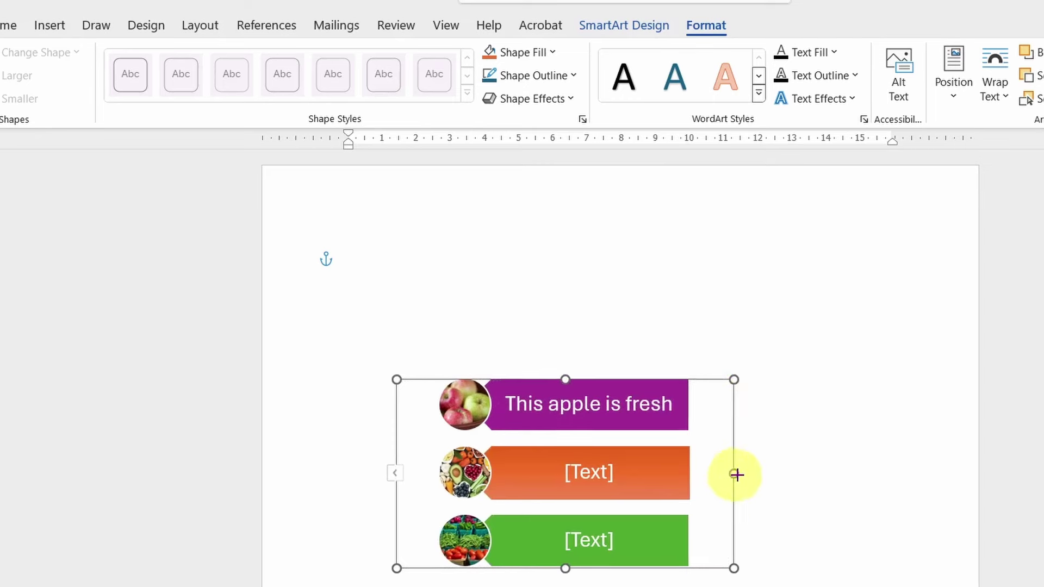
left_click_drag(734, 474, 889, 475)
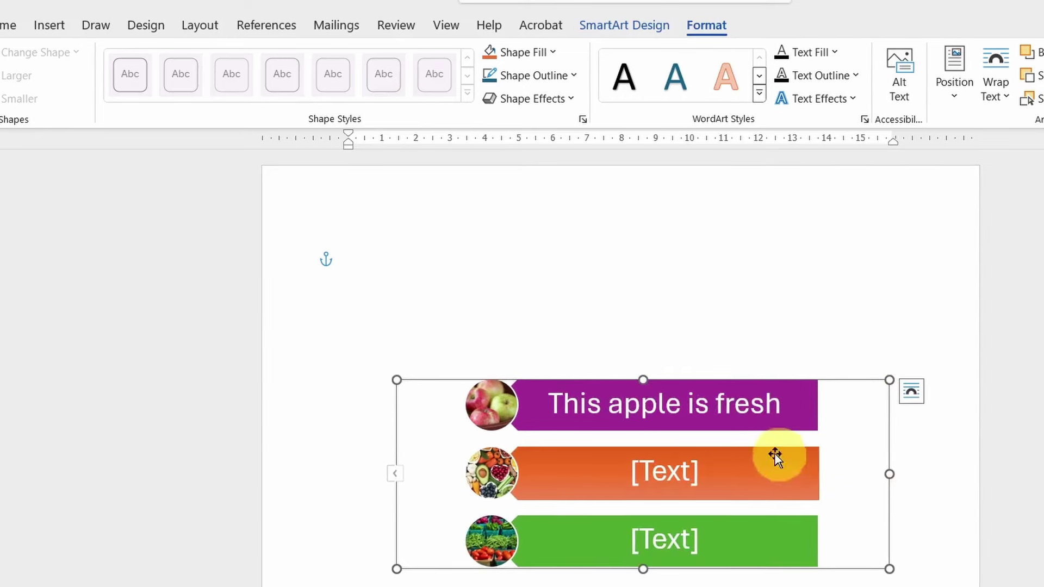
left_click_drag(643, 380, 656, 334)
left_click(447, 292)
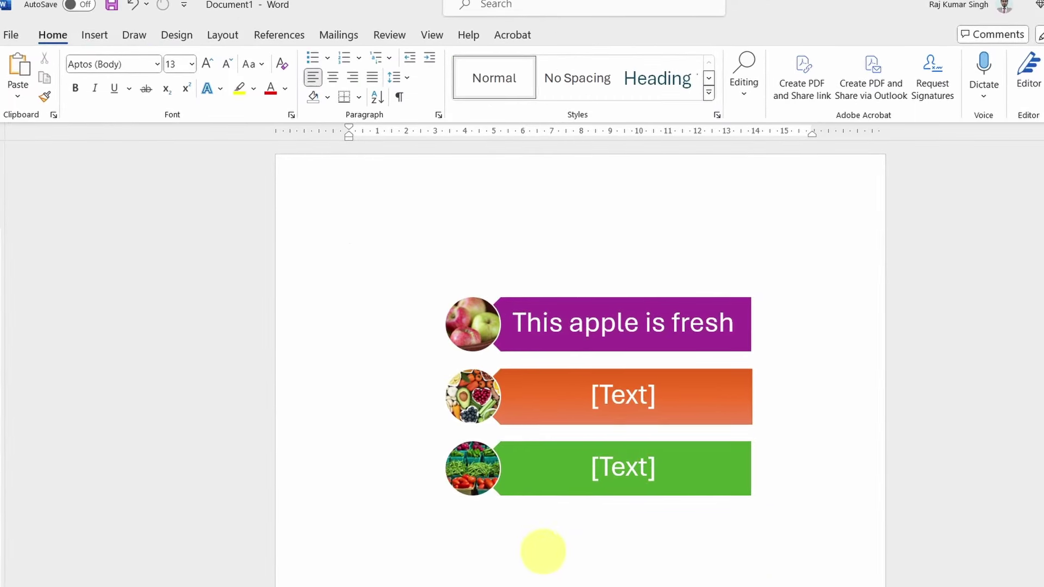
Select everything with Ctrl+A and delete the picture list graphic, leaving a blank page.
key("ctrl+a")
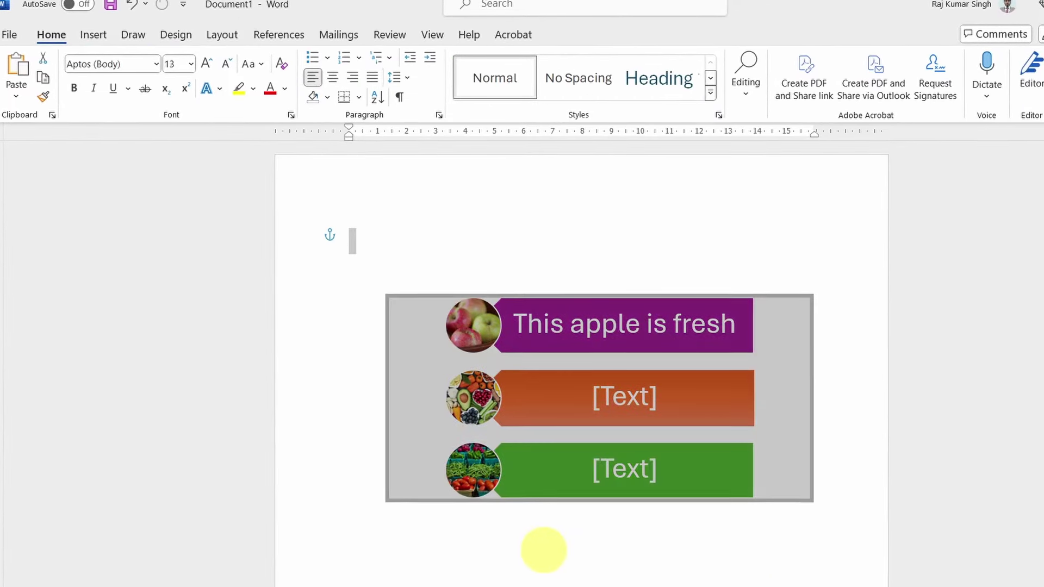
key("Delete")
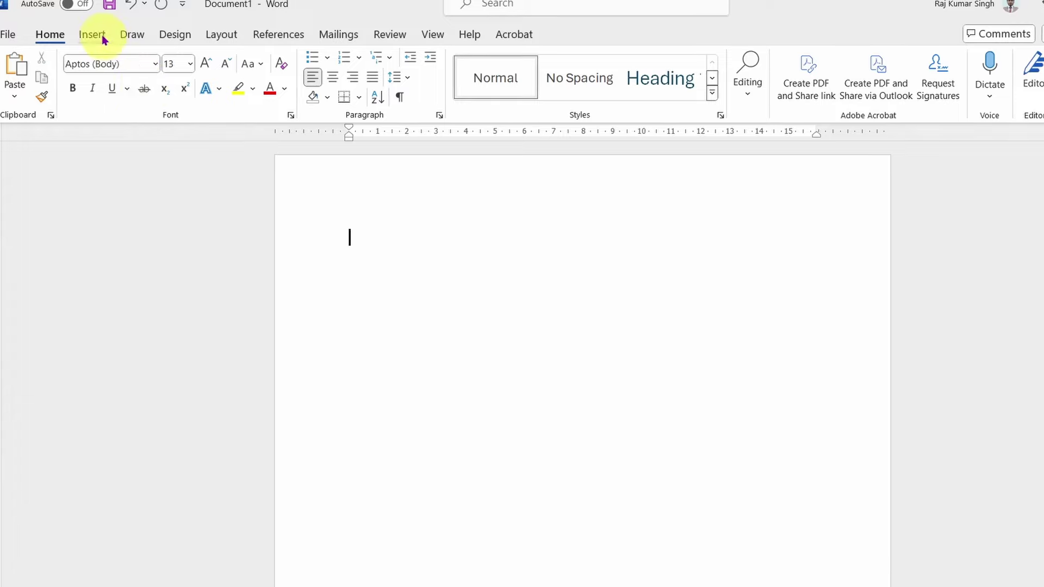
left_click(93, 35)
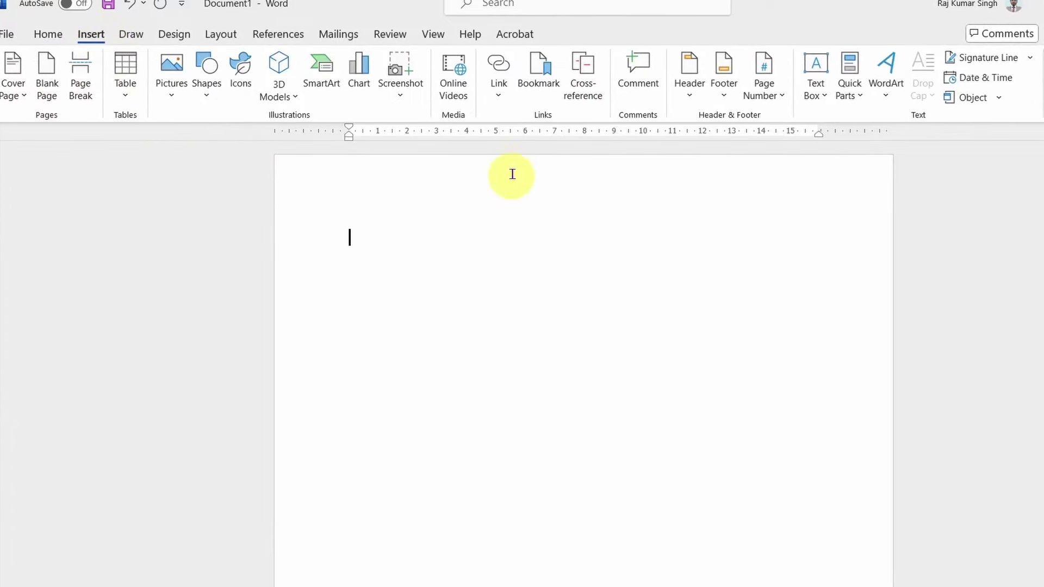
Browse the SmartArt categories, then insert the Basic Cycle layout from the Cycle group.
left_click(327, 64)
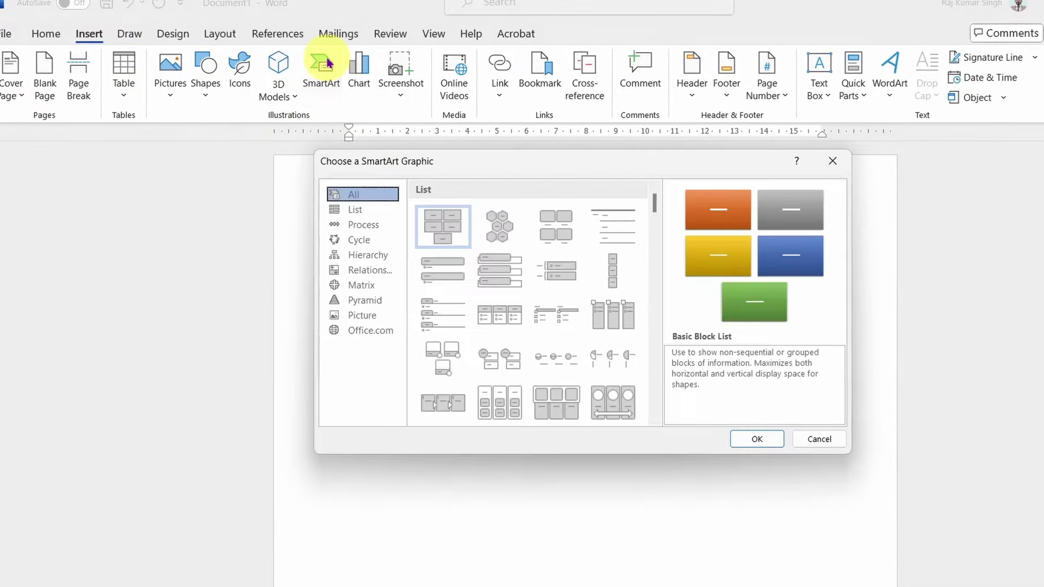
left_click(357, 211)
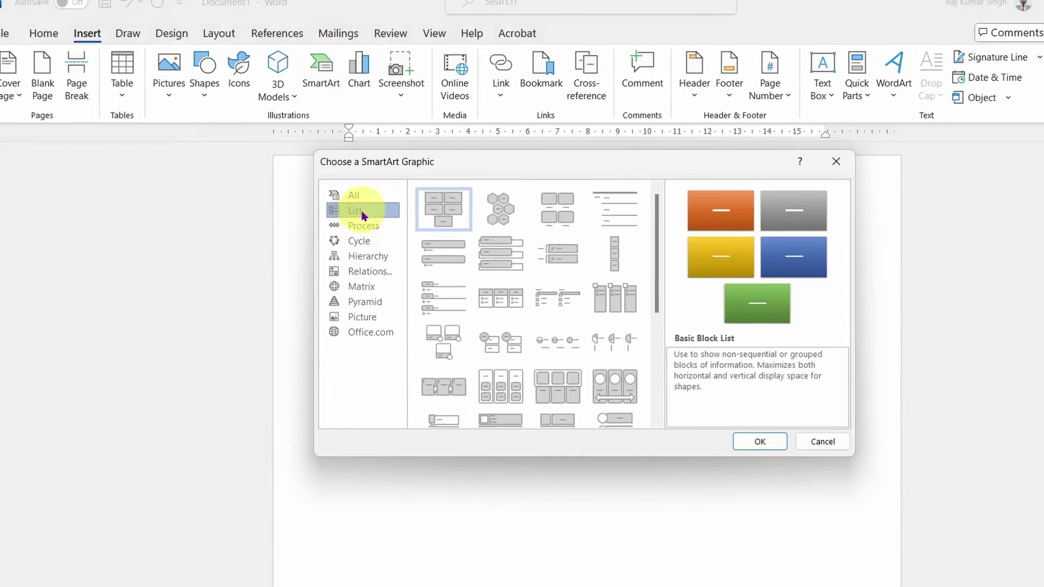
left_click(364, 226)
left_click(361, 241)
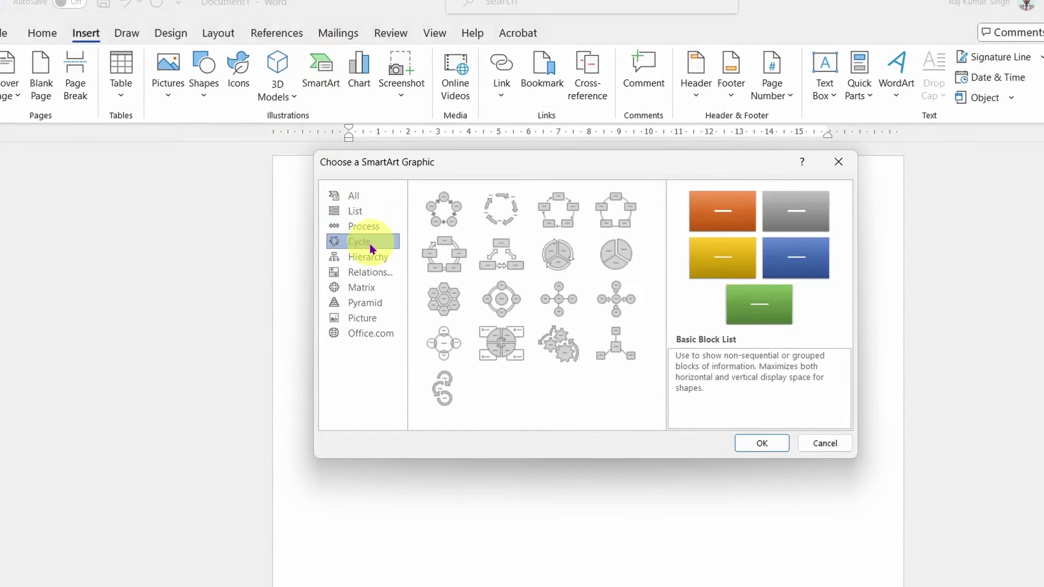
left_click(364, 257)
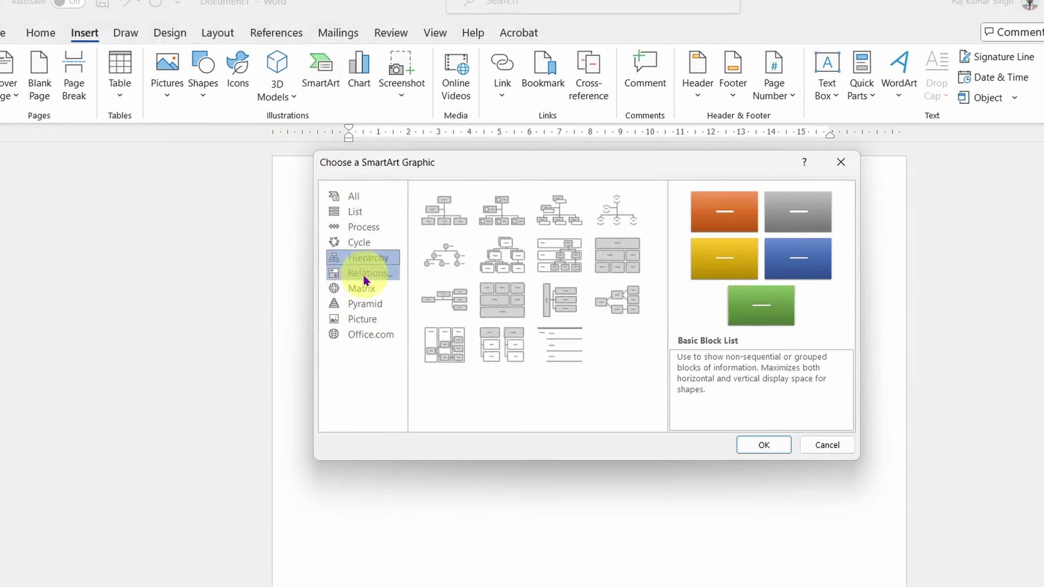
left_click(363, 273)
left_click(362, 288)
left_click(360, 306)
left_click(361, 319)
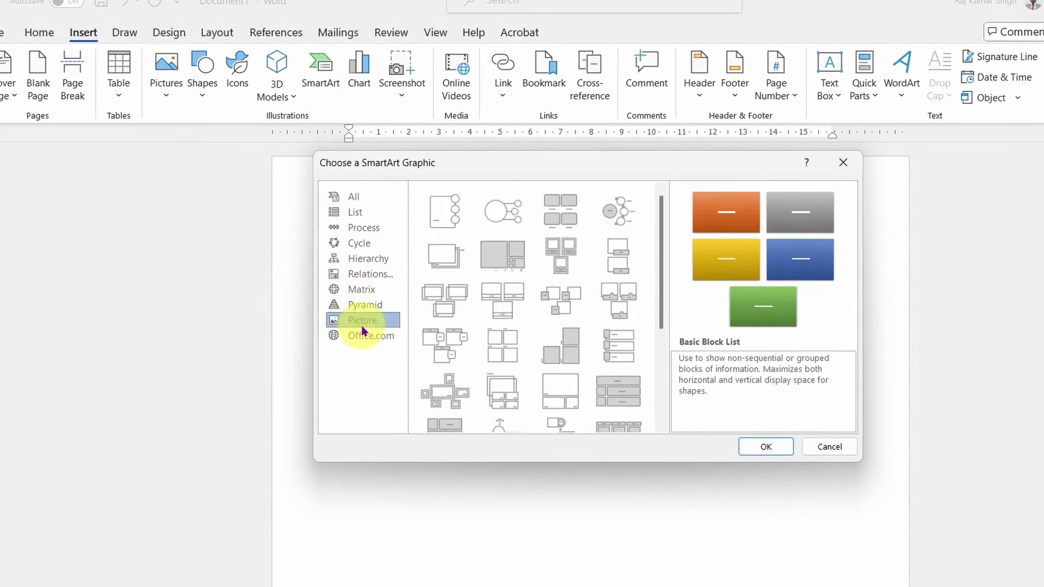
left_click(372, 247)
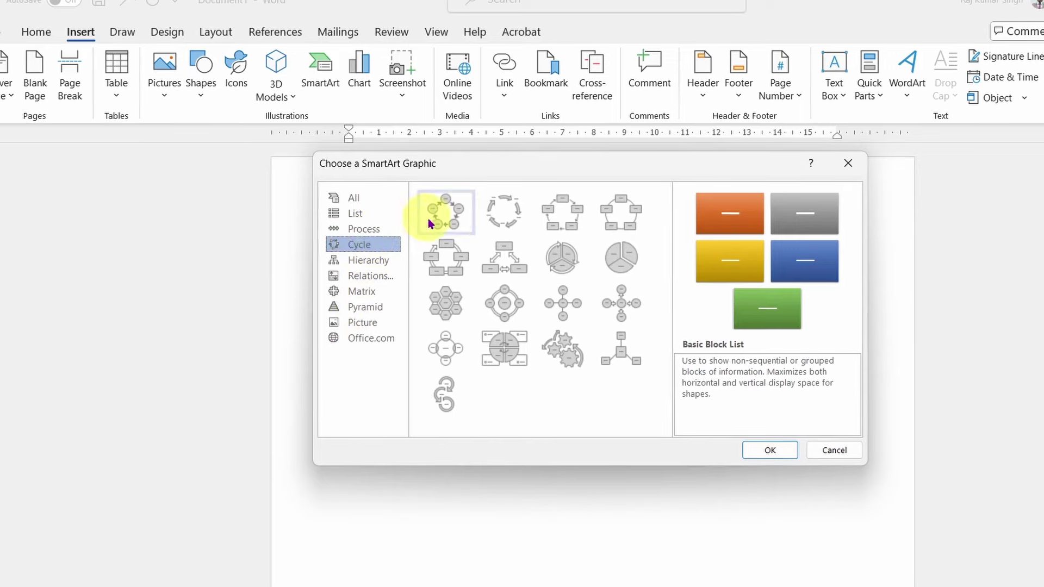
left_click(446, 212)
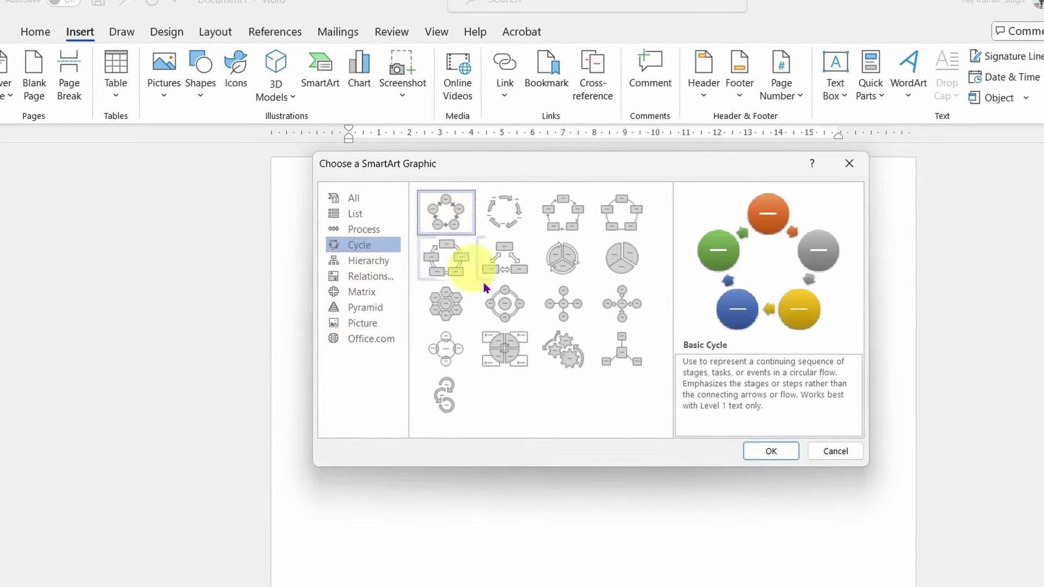
left_click(769, 451)
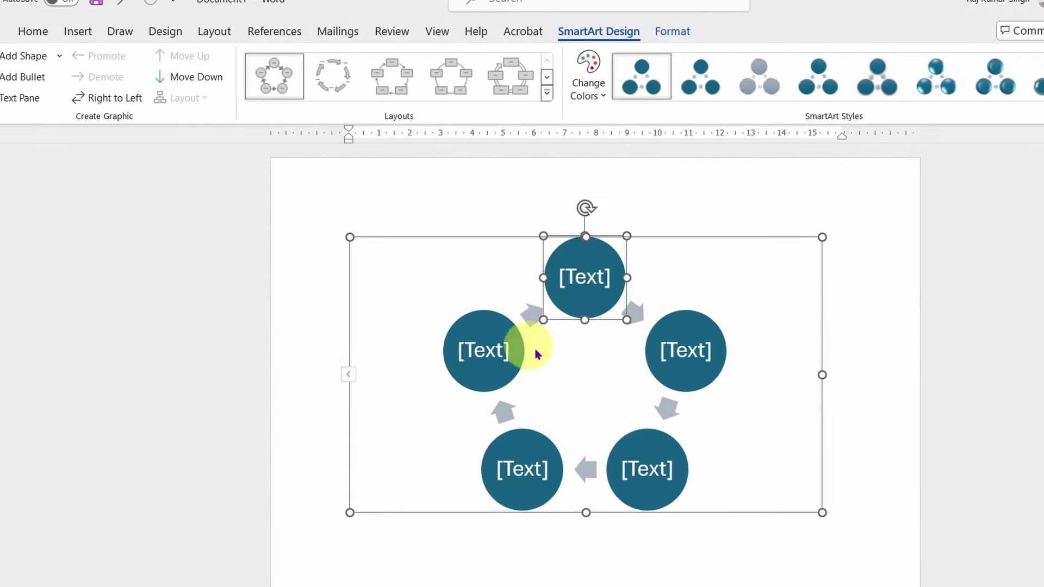
left_click(589, 76)
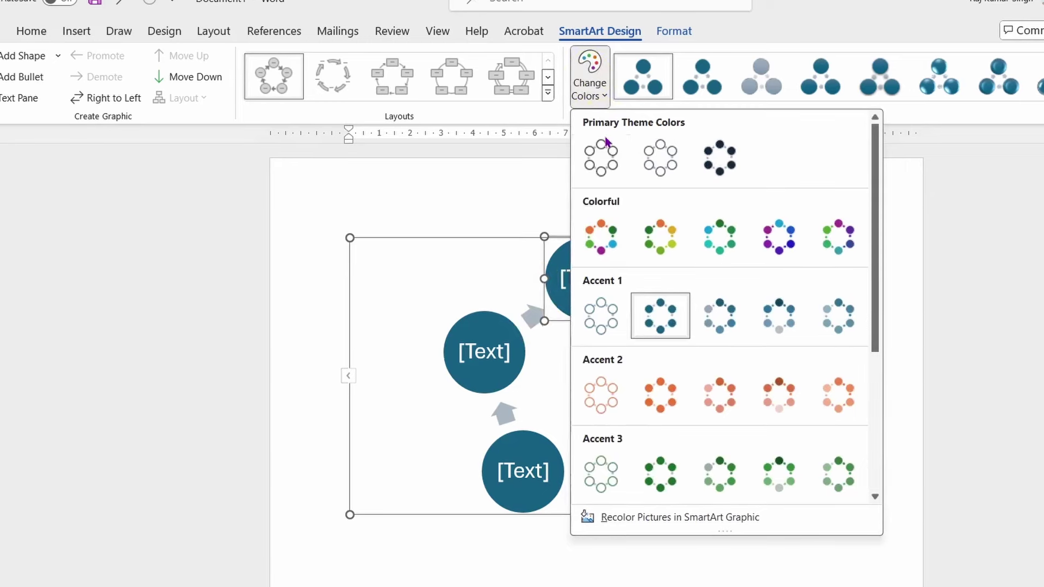
left_click(661, 236)
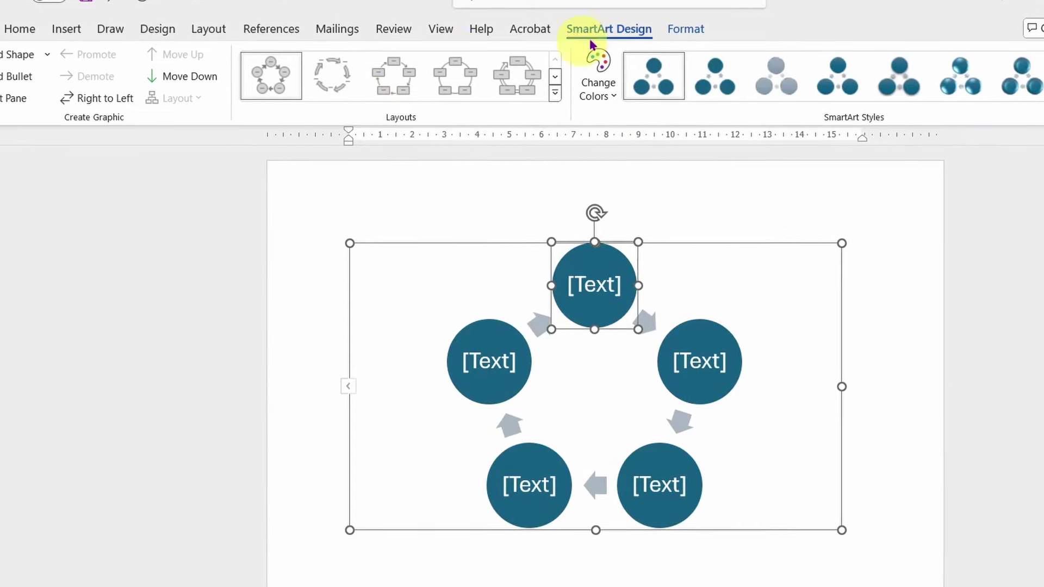
left_click(700, 30)
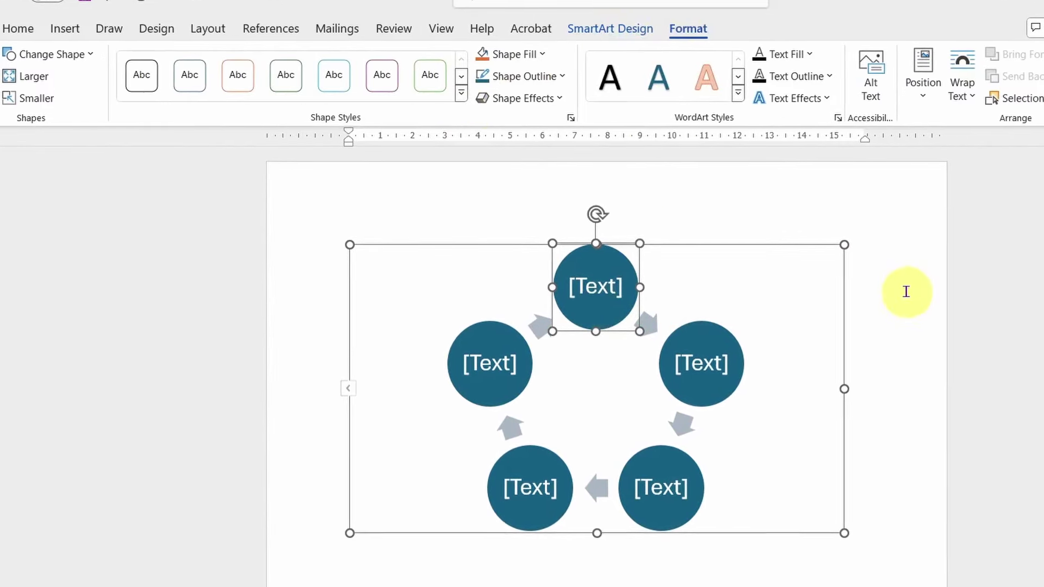
left_click(877, 271)
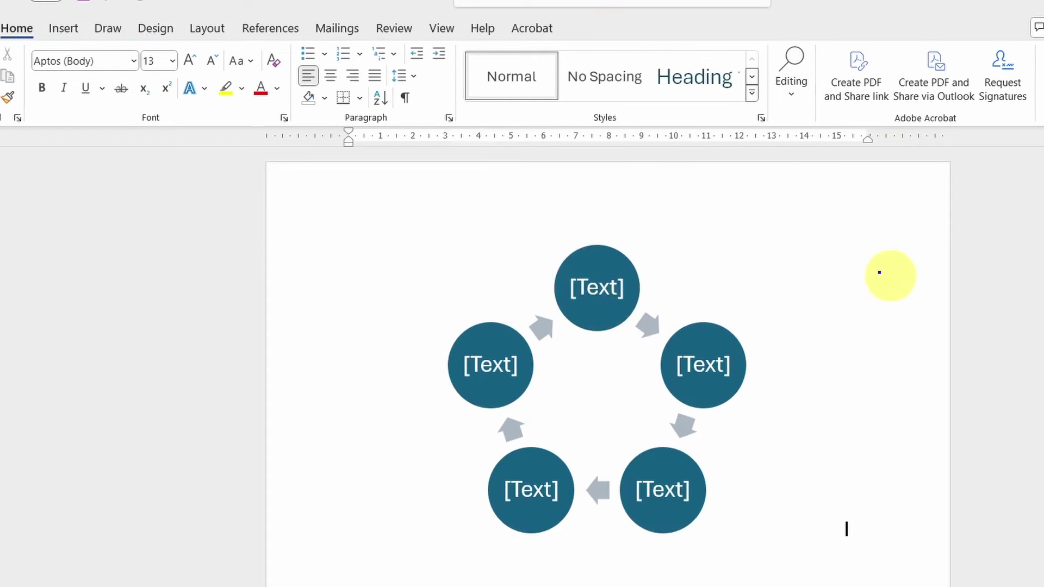